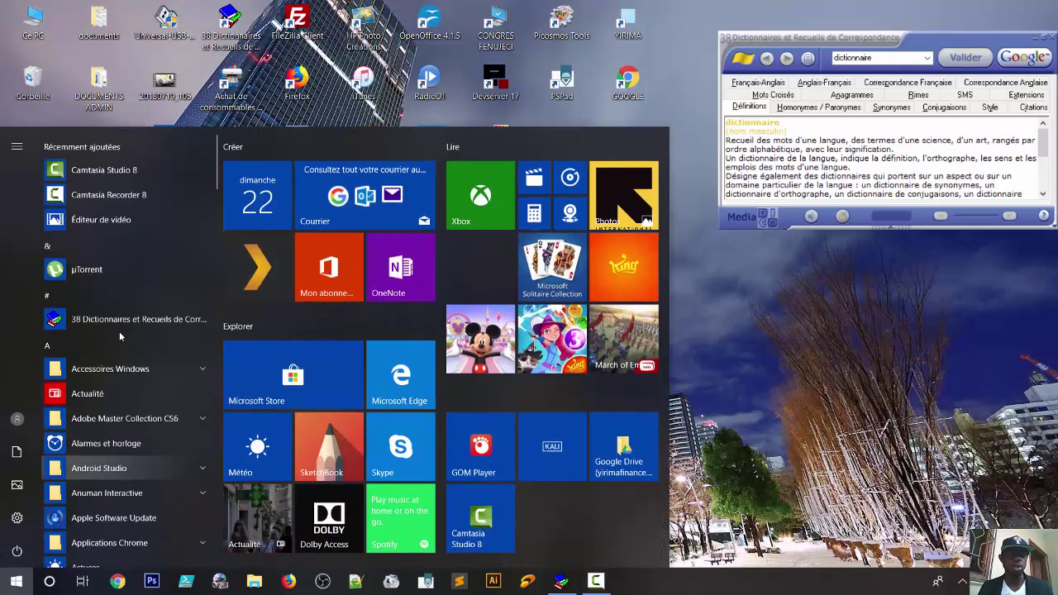
# - Launch Camtasia Studio 8 and open the media import at the IMAGES folder under Images > TUTO
pyautogui.click(123, 176)
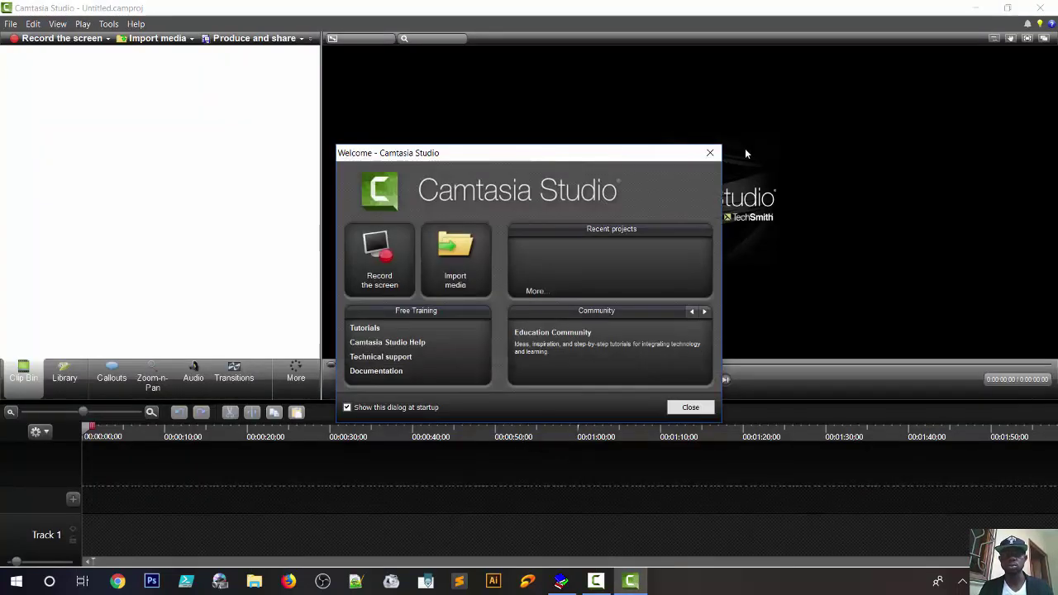
pyautogui.click(434, 263)
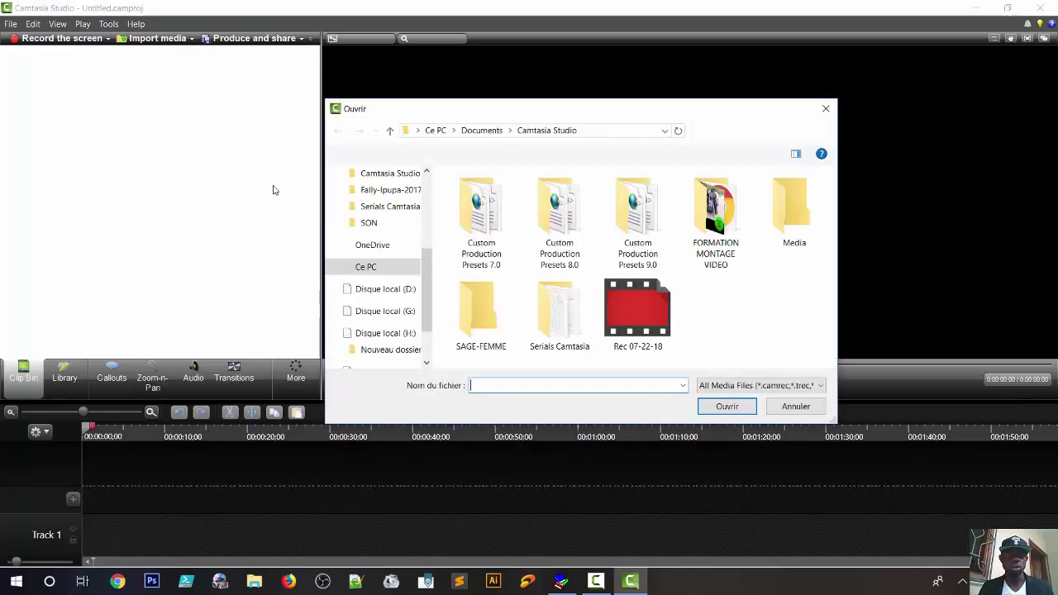
pyautogui.click(382, 229)
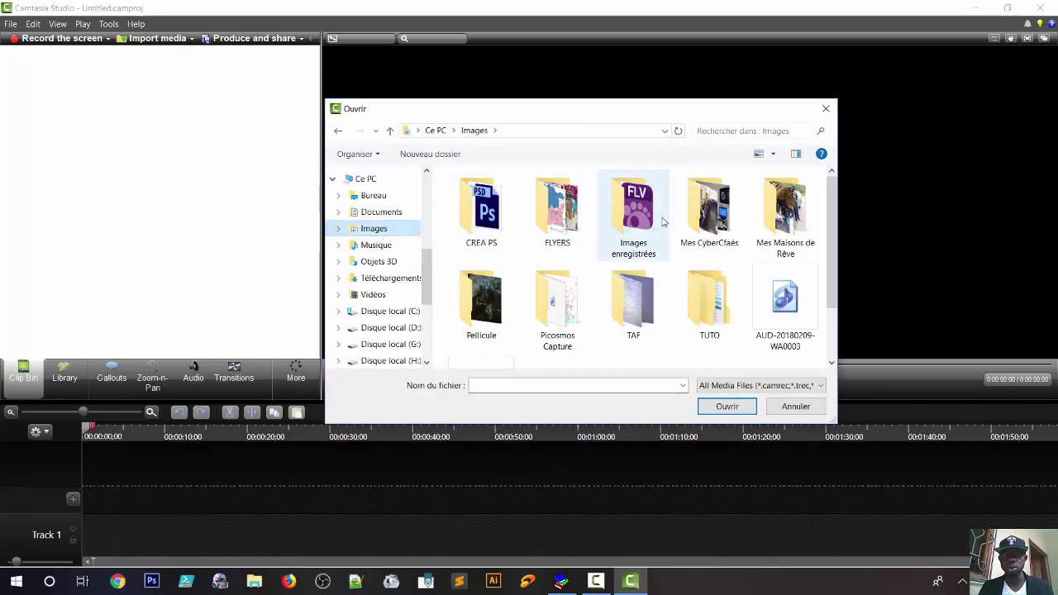
pyautogui.click(693, 321)
pyautogui.doubleClick(694, 320)
pyautogui.doubleClick(492, 220)
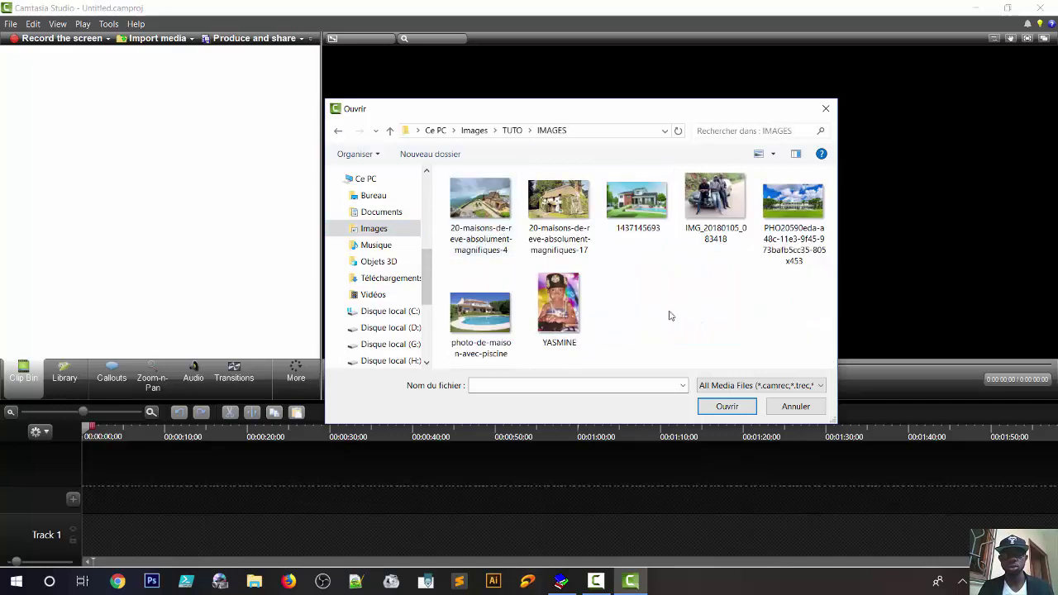
pyautogui.click(717, 196)
pyautogui.keyDown('shift'); pyautogui.click(481, 219); pyautogui.keyUp('shift')
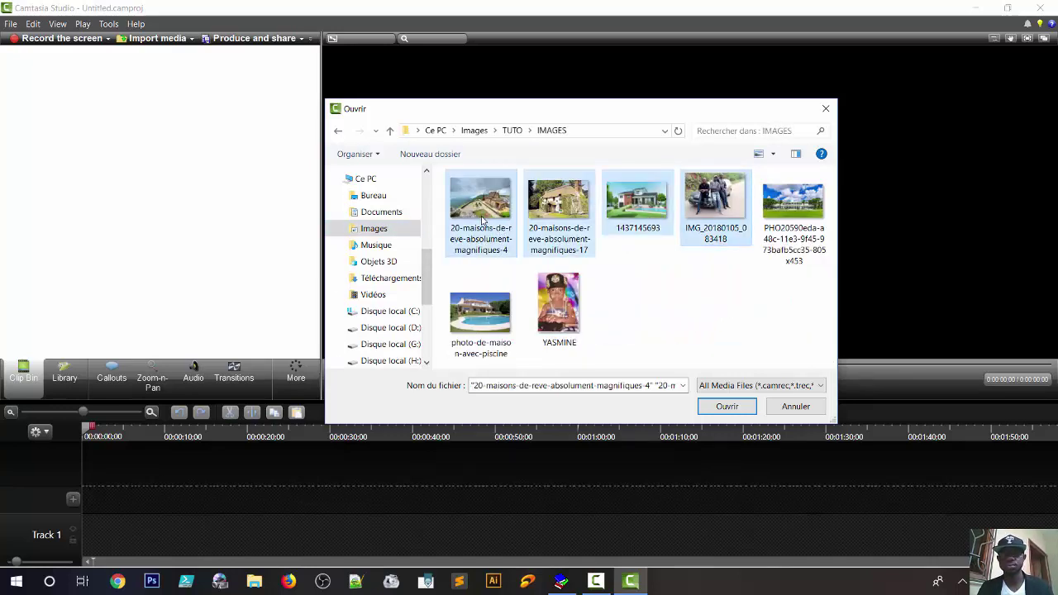
pyautogui.keyDown('ctrl'); pyautogui.click(553, 293); pyautogui.keyUp('ctrl')
pyautogui.click(727, 406)
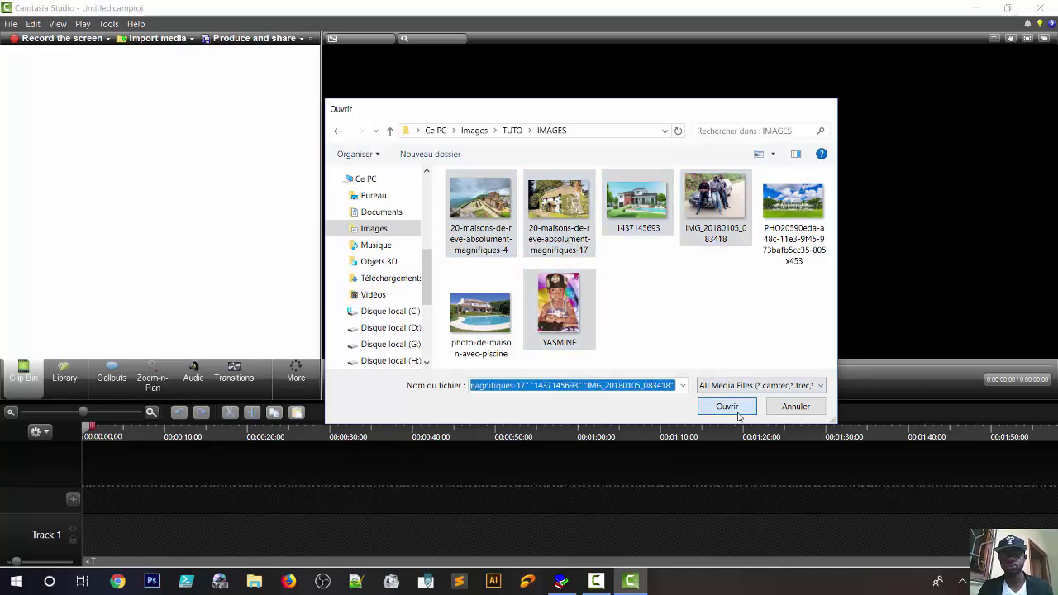
pyautogui.moveTo(315, 201); pyautogui.dragTo(3, 3)
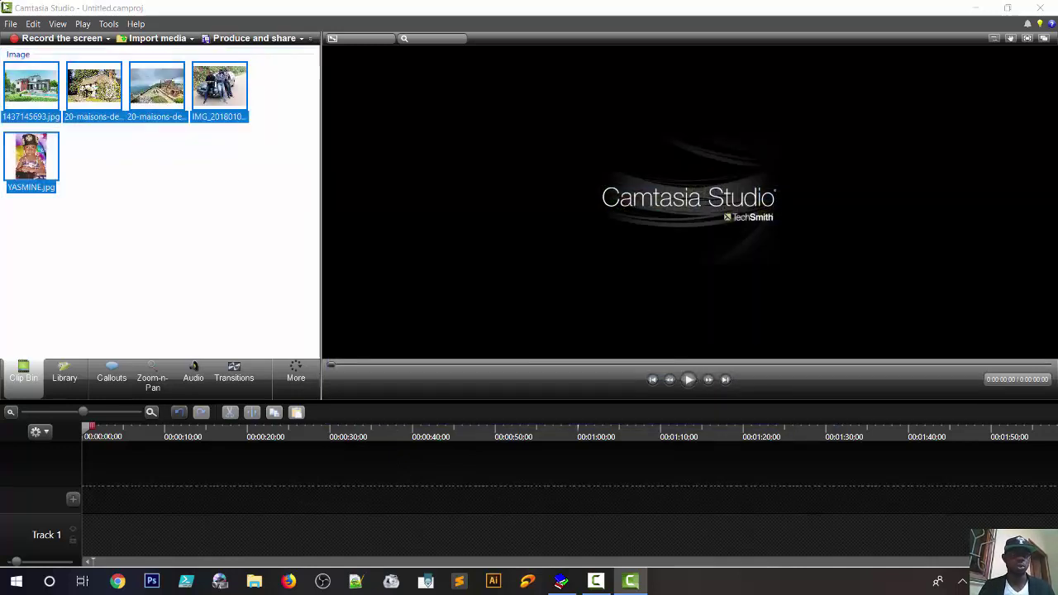
# - Place all five imported images one after another on Track 1 of the timeline
pyautogui.rightClick(102, 537)
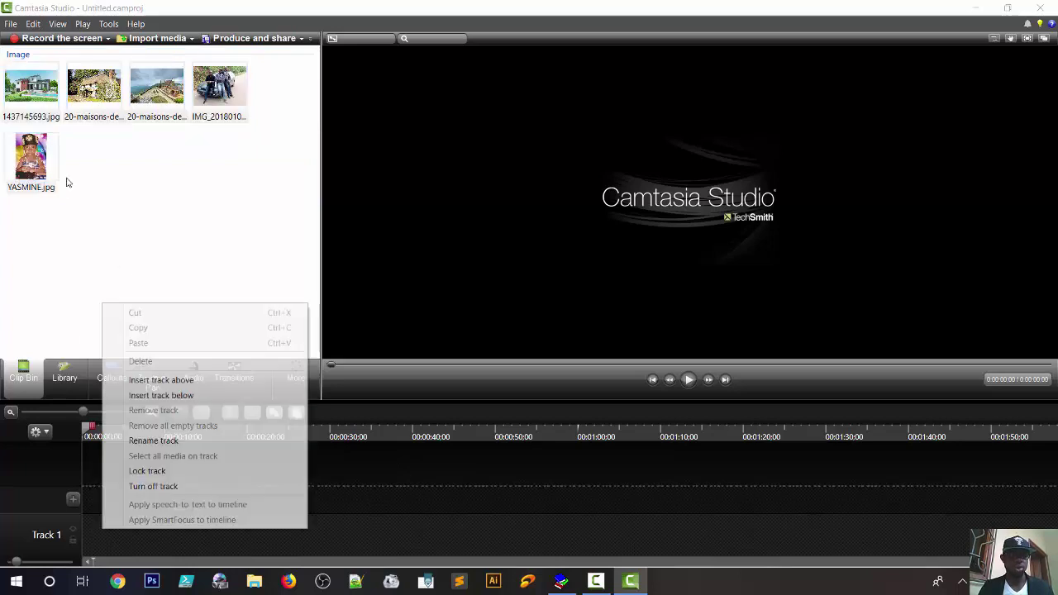
pyautogui.press('Escape')
pyautogui.moveTo(214, 239); pyautogui.dragTo(4, 55)
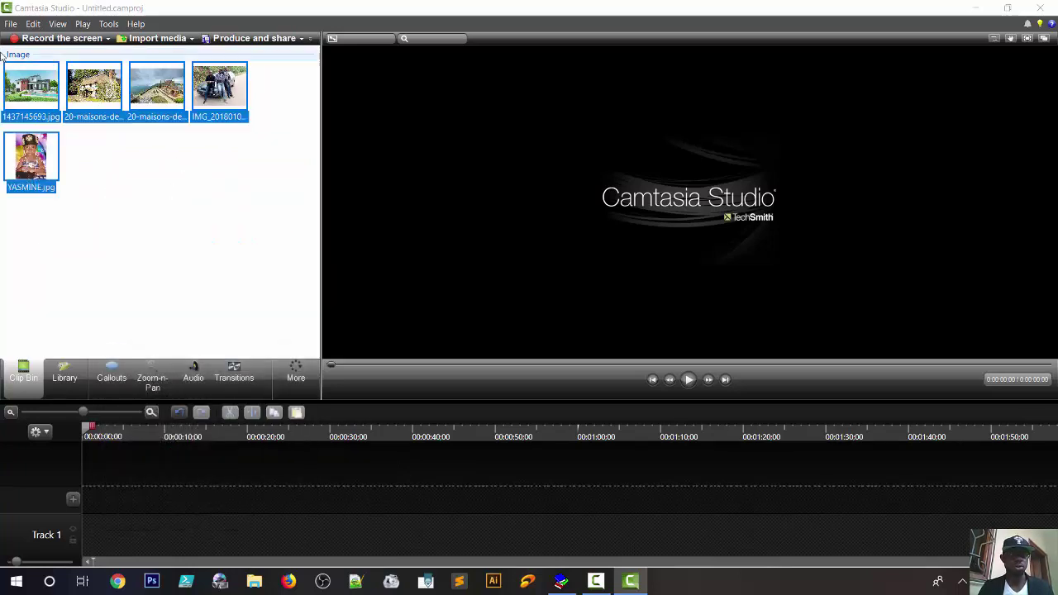
pyautogui.moveTo(52, 458); pyautogui.dragTo(113, 529)
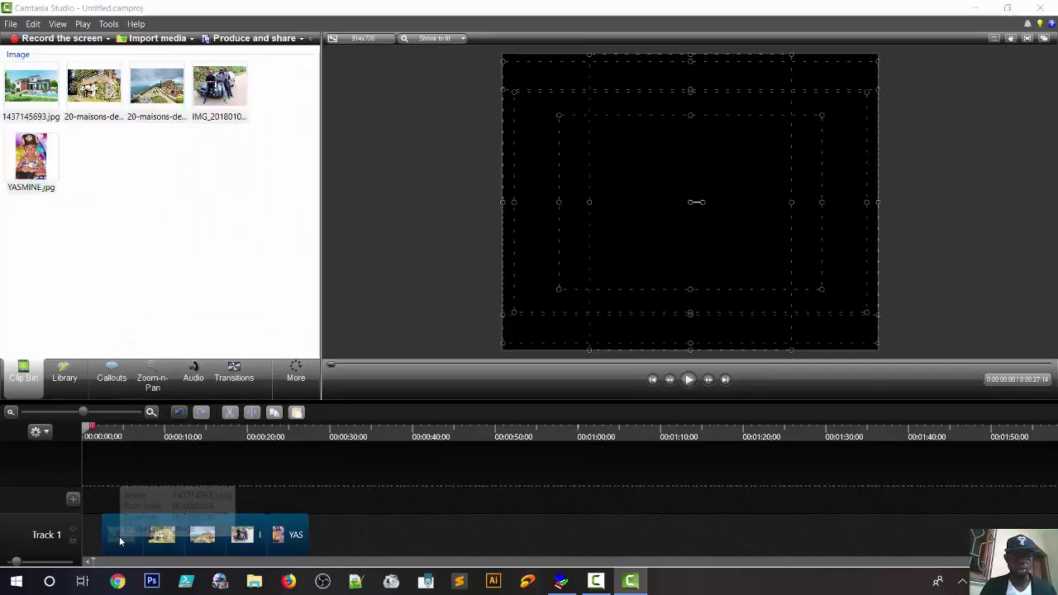
pyautogui.rightClick(119, 537)
pyautogui.click(157, 509)
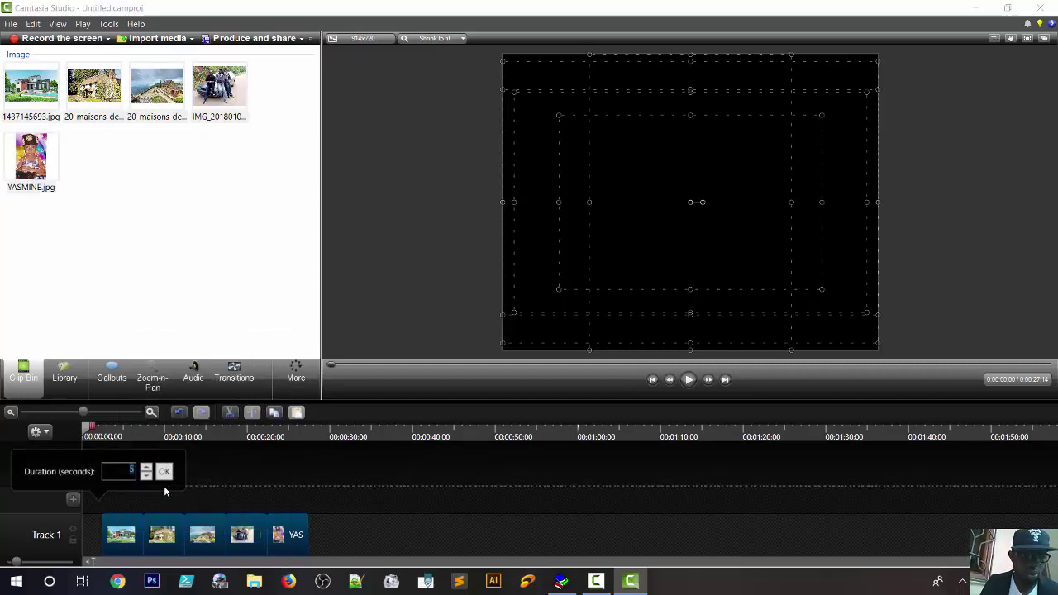
pyautogui.click(163, 473)
pyautogui.click(164, 496)
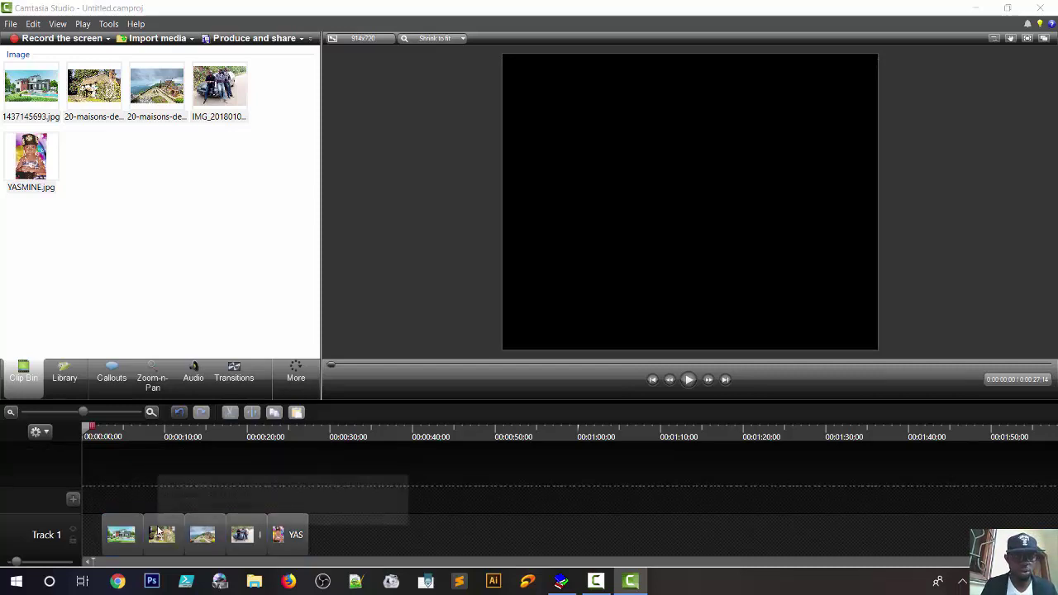
# - Select all media on Track 1 and set the duration of each image to 6 seconds
pyautogui.rightClick(1, 512)
pyautogui.click(49, 433)
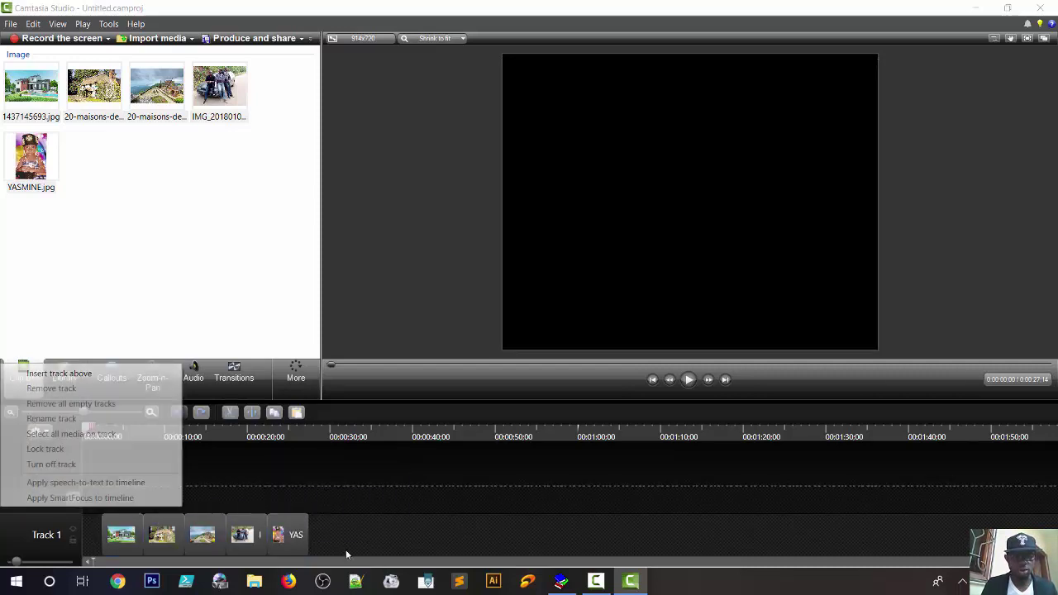
pyautogui.rightClick(251, 533)
pyautogui.click(295, 503)
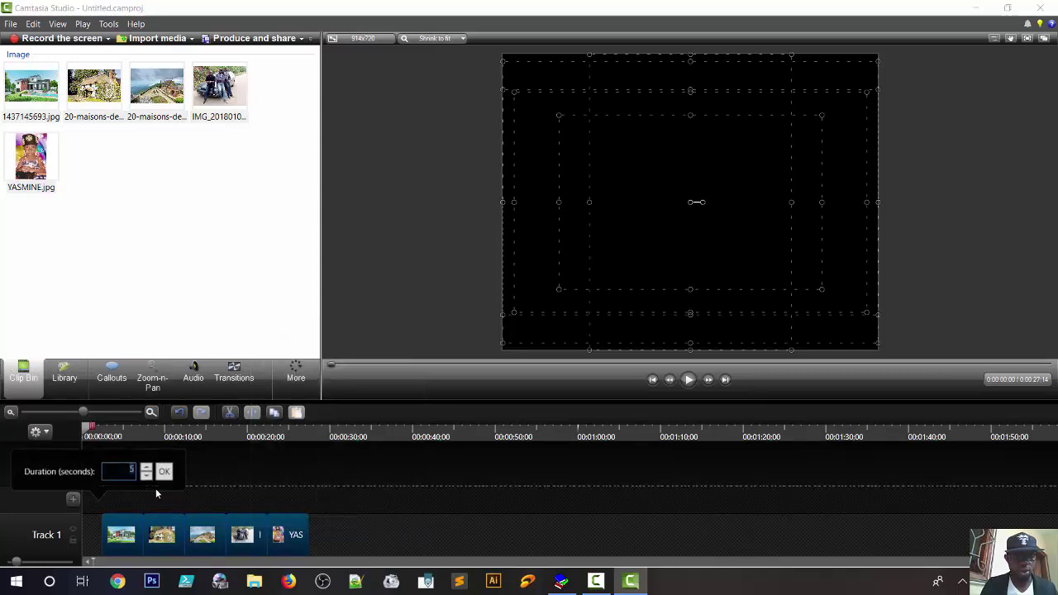
pyautogui.click(146, 468)
pyautogui.click(165, 472)
pyautogui.click(347, 534)
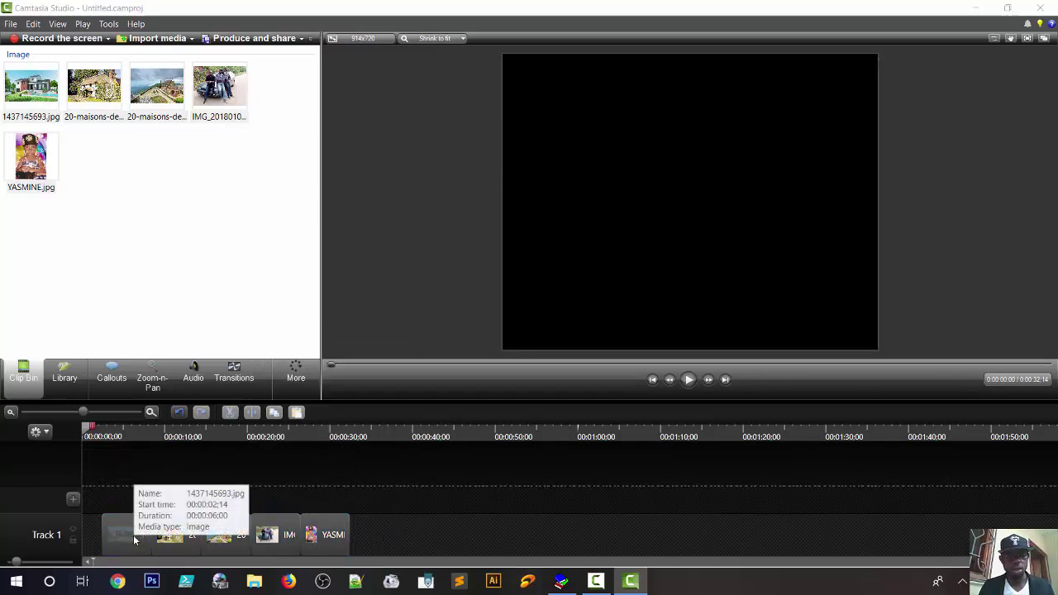
# - Add the Circle reveal transition to all five image clips on Track 1
pyautogui.moveTo(415, 525); pyautogui.dragTo(2, 569)
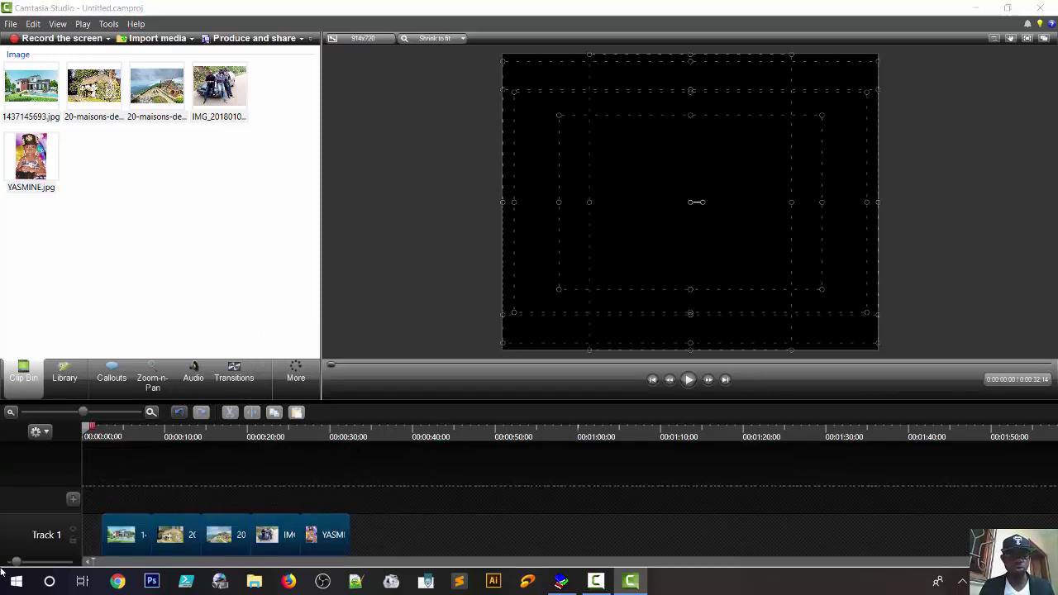
pyautogui.click(236, 372)
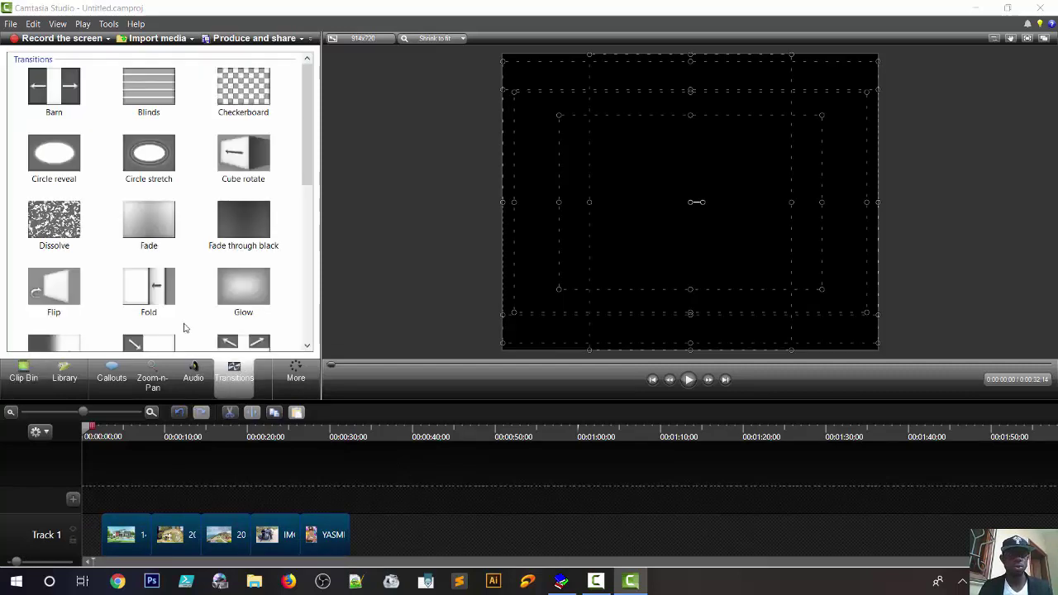
pyautogui.click(55, 94)
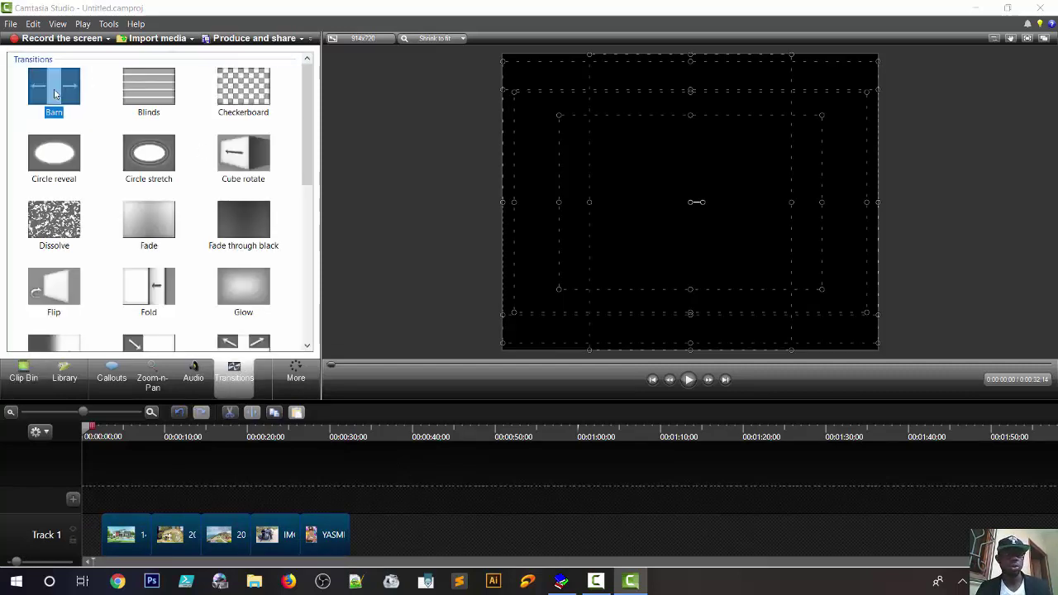
pyautogui.click(53, 158)
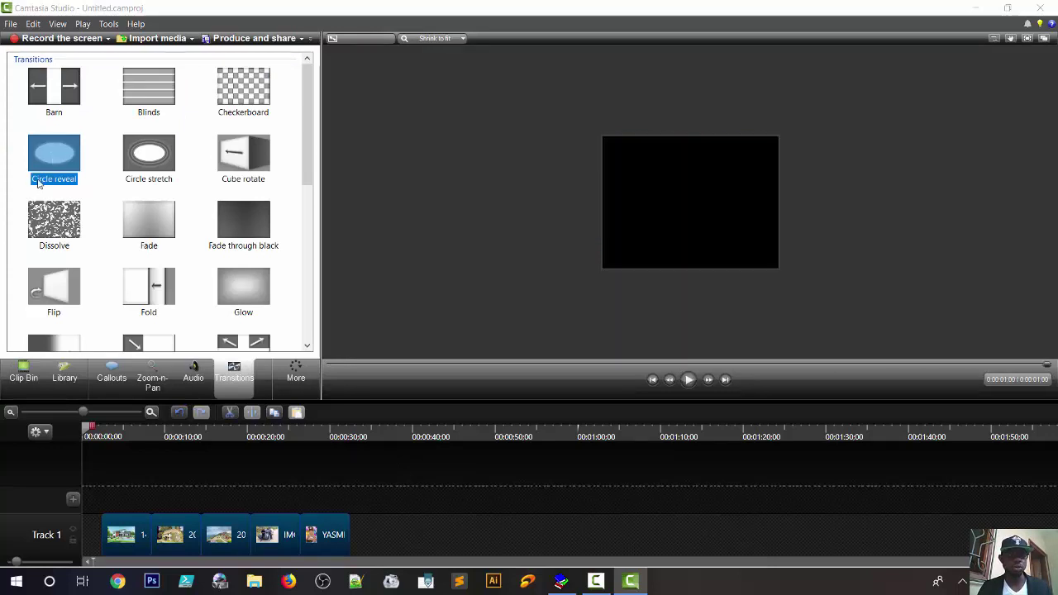
pyautogui.rightClick(68, 160)
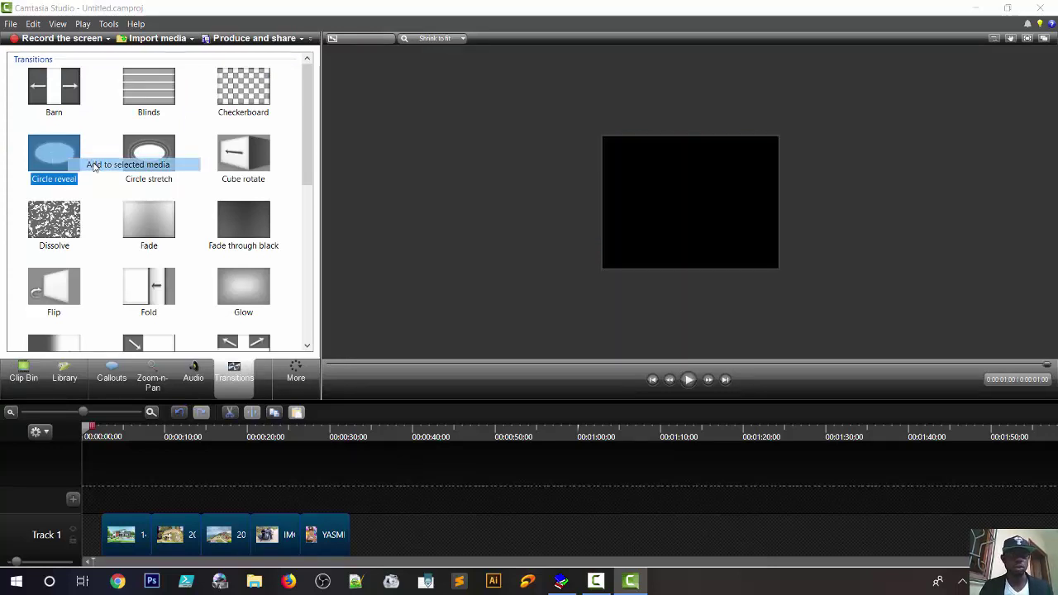
pyautogui.click(97, 163)
pyautogui.click(459, 544)
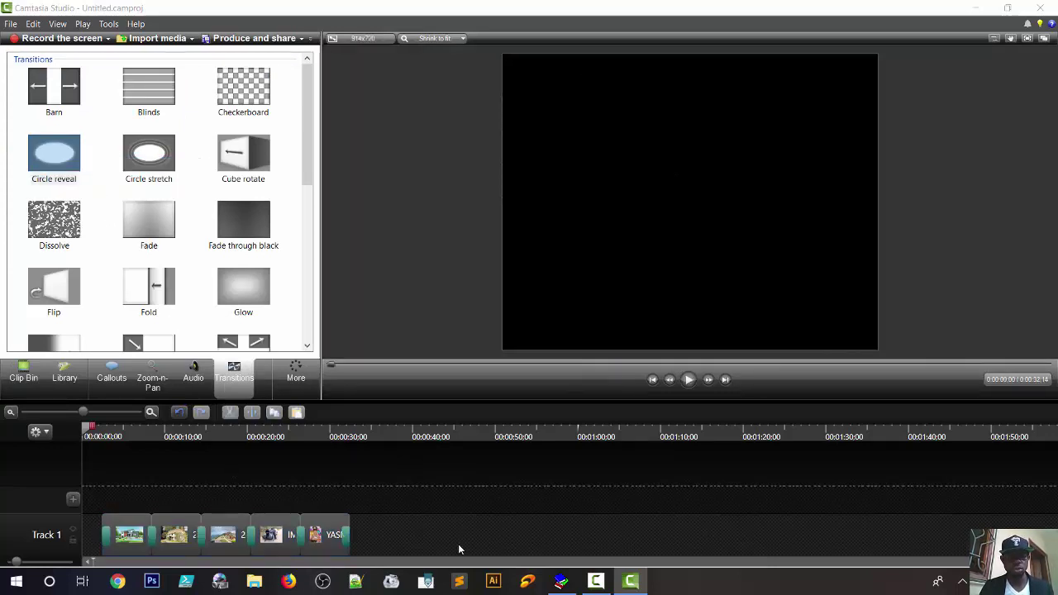
# - Delete the transitions at the start of the first clip and at the end of the last clip on Track 1
pyautogui.click(114, 538)
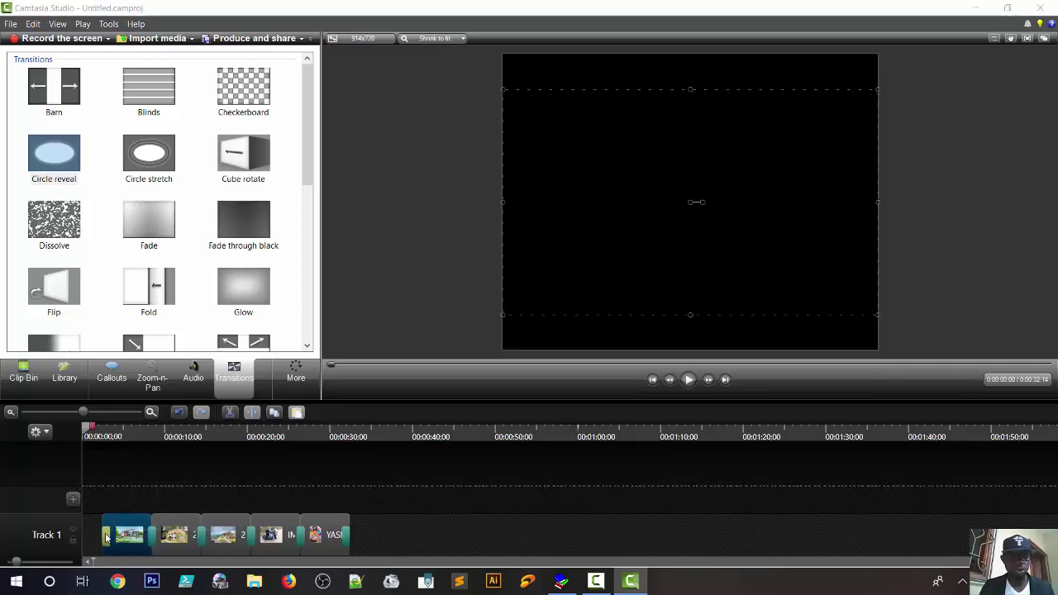
pyautogui.click(346, 535)
pyautogui.rightClick(345, 535)
pyautogui.click(372, 546)
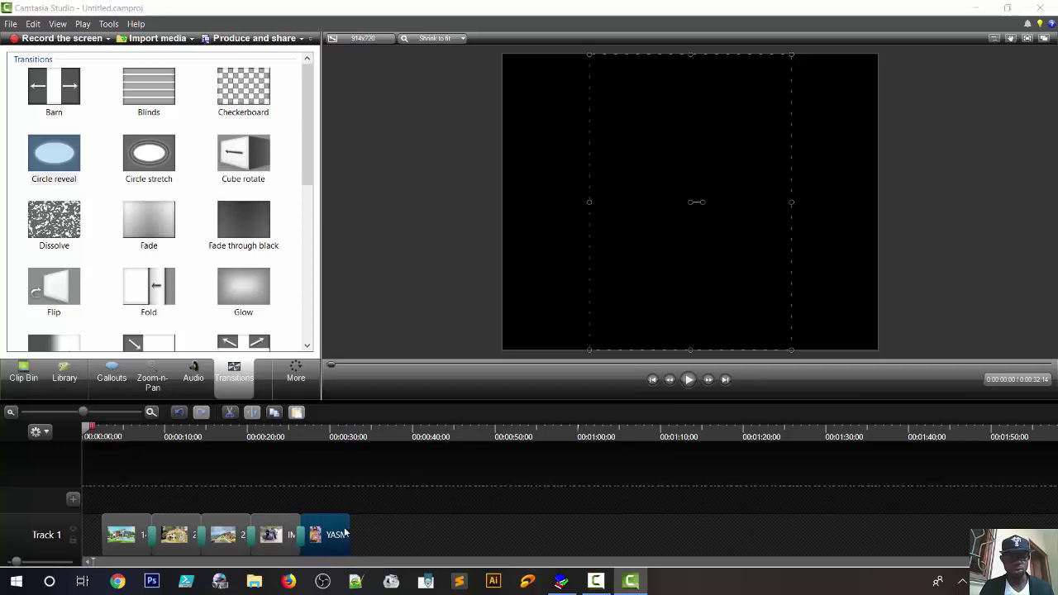
# - Move the IMG_20180105_083418 group photo clip from Track 1 up onto a new Track 2
pyautogui.click(282, 536)
pyautogui.click(316, 535)
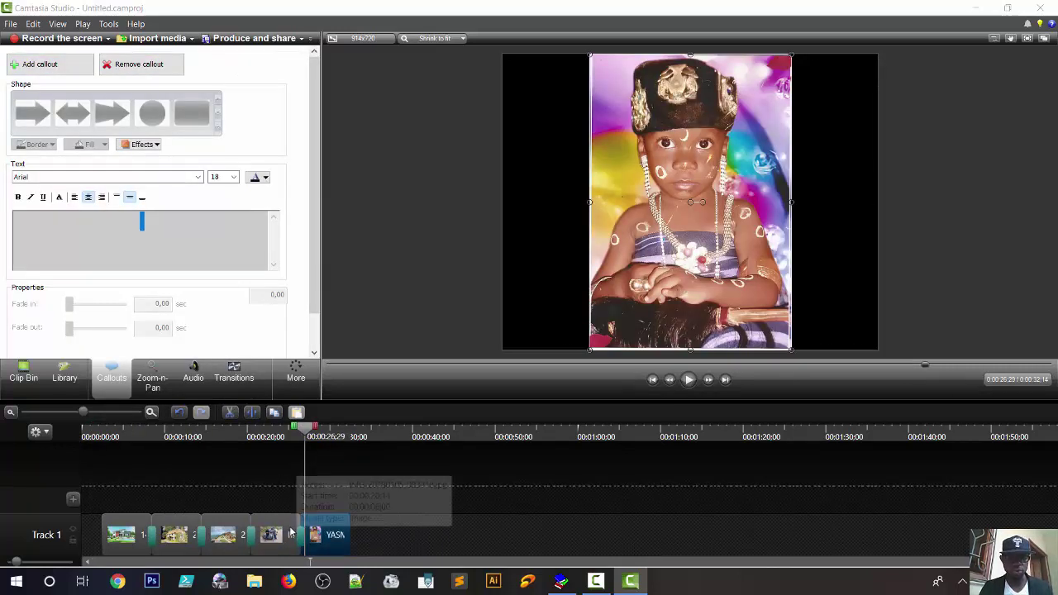
pyautogui.click(290, 534)
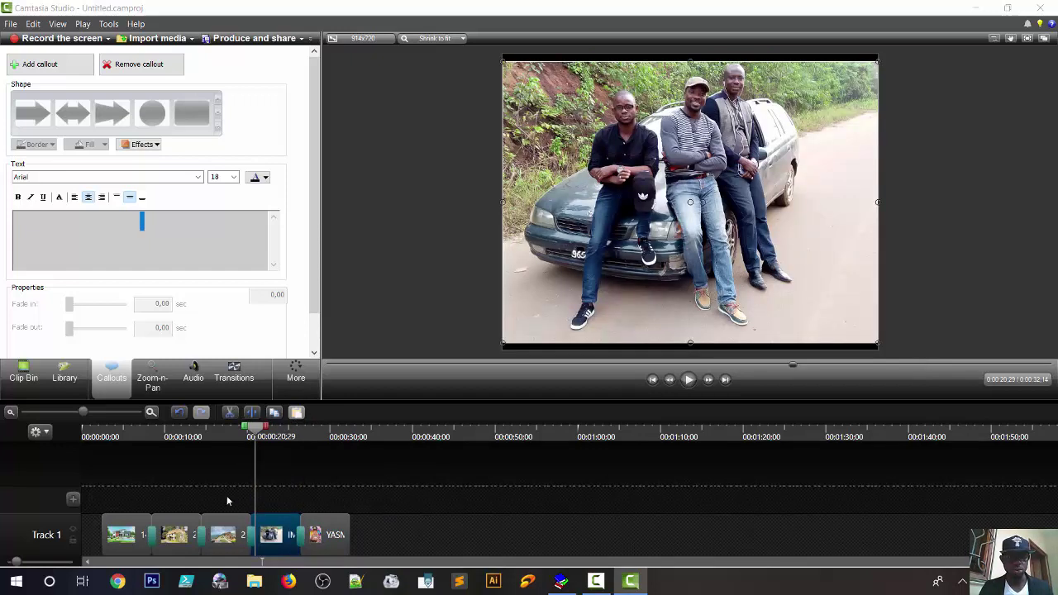
pyautogui.rightClick(269, 522)
pyautogui.click(273, 527)
pyautogui.moveTo(279, 523); pyautogui.dragTo(276, 494)
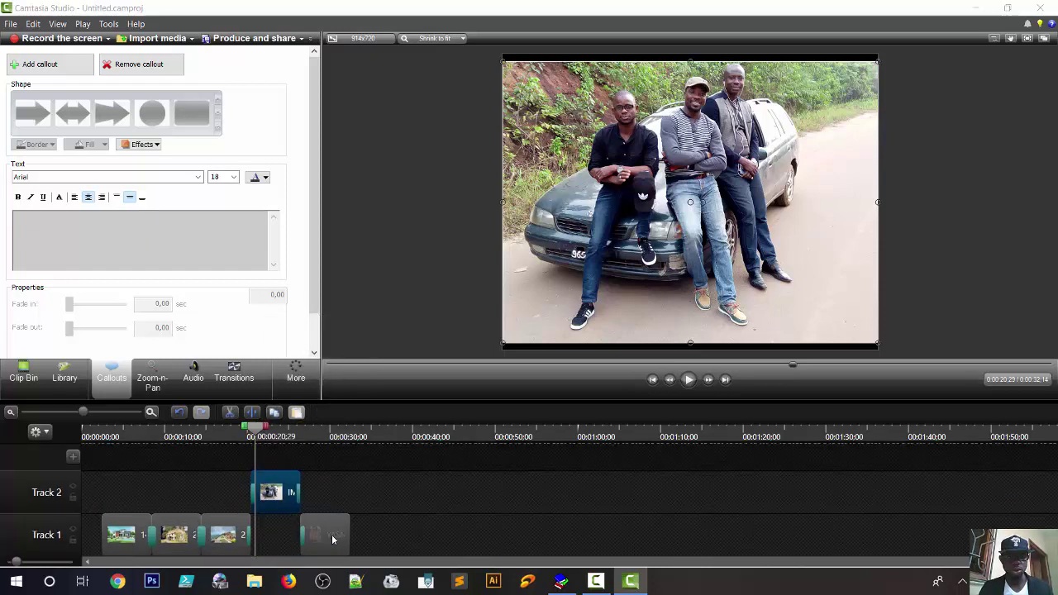
# - Rearrange Track 1 so the group photo clip starts at 0 seconds, followed without gaps by the other four clips
pyautogui.moveTo(332, 534); pyautogui.dragTo(279, 534)
pyautogui.hotkey('ctrl', 'a')
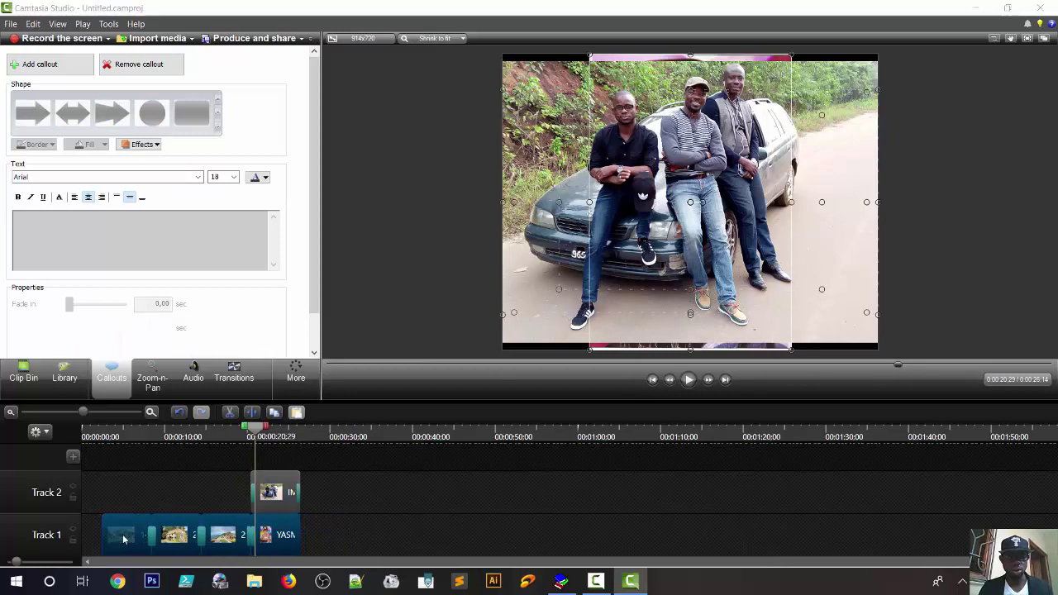
pyautogui.moveTo(124, 539); pyautogui.dragTo(182, 538)
pyautogui.moveTo(272, 492); pyautogui.dragTo(64, 554)
pyautogui.moveTo(401, 531); pyautogui.dragTo(164, 533)
pyautogui.click(335, 518)
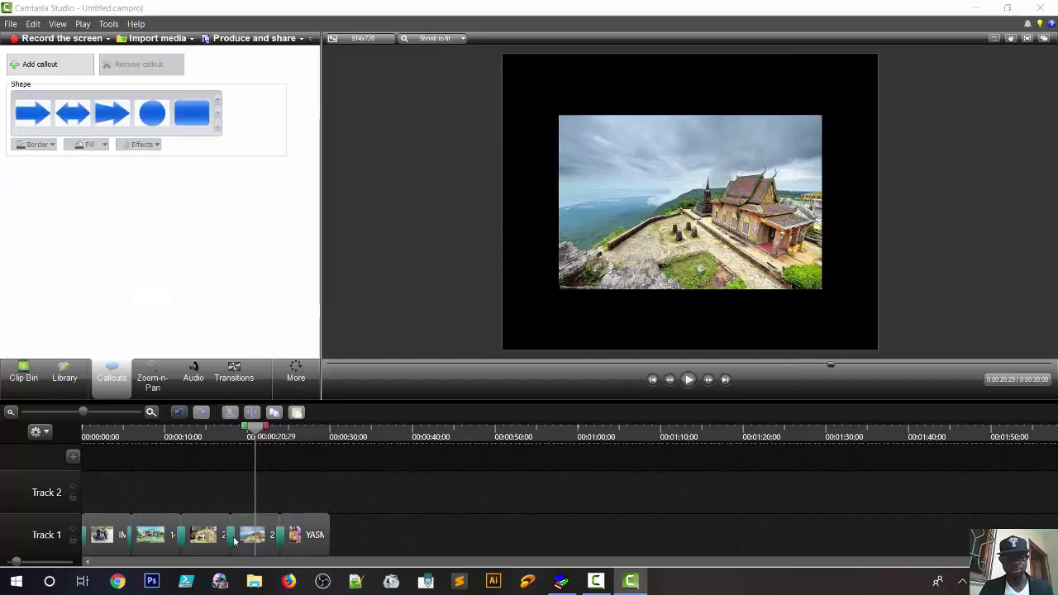
# - Delete the transition at the start of the group photo clip on Track 1
pyautogui.click(89, 542)
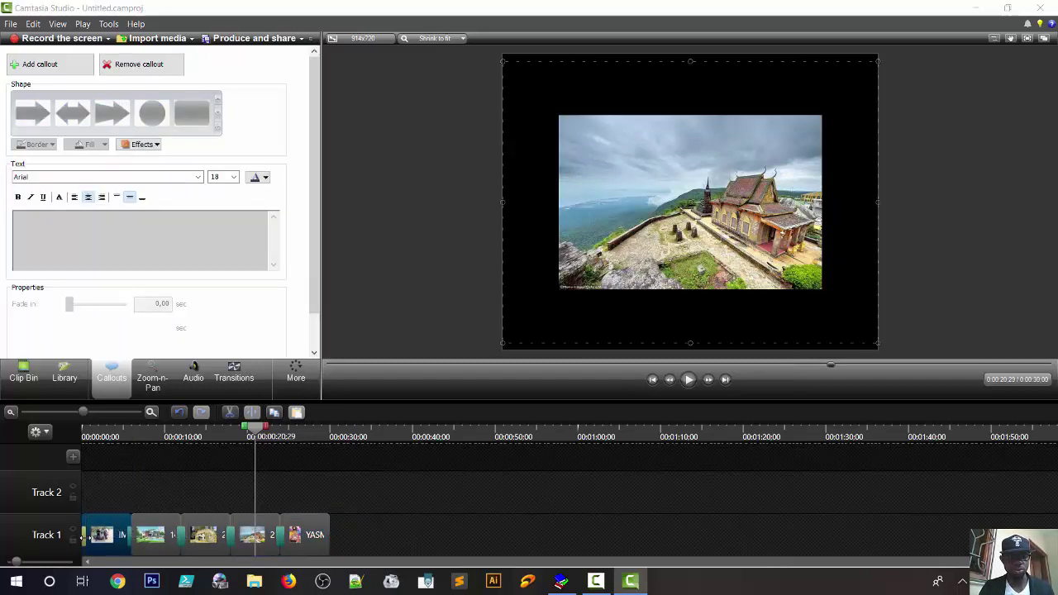
pyautogui.rightClick(89, 538)
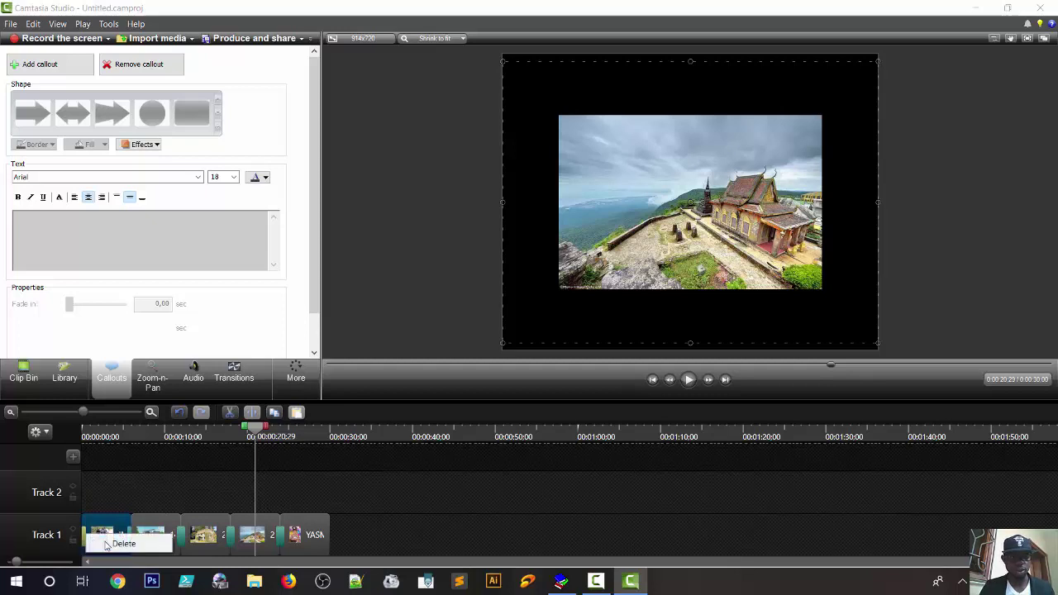
pyautogui.click(107, 544)
pyautogui.click(150, 497)
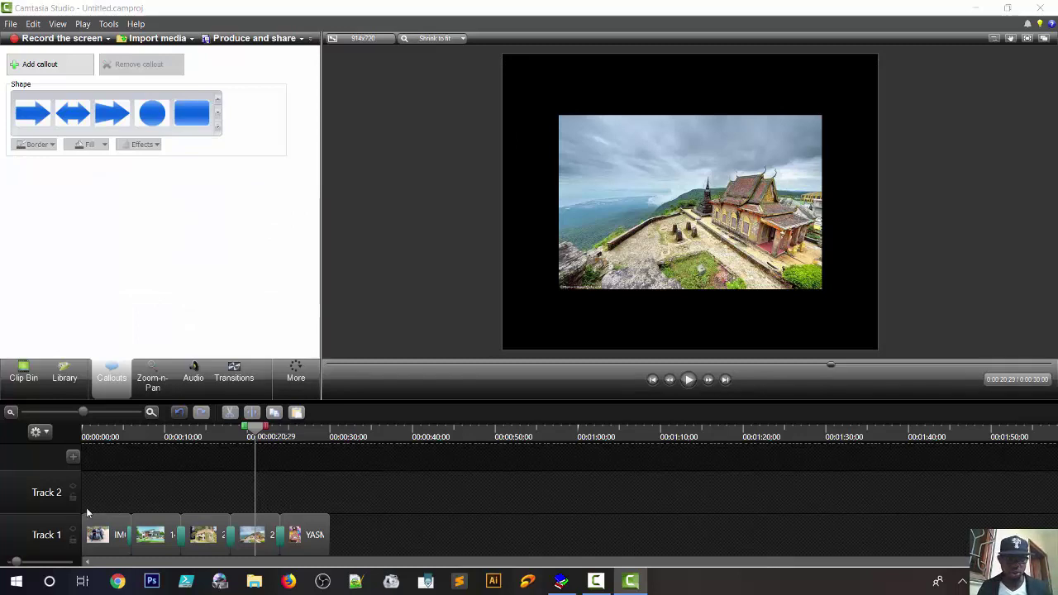
# - Add a callout over the temple image at the playhead and change its shape to Seal
pyautogui.click(86, 533)
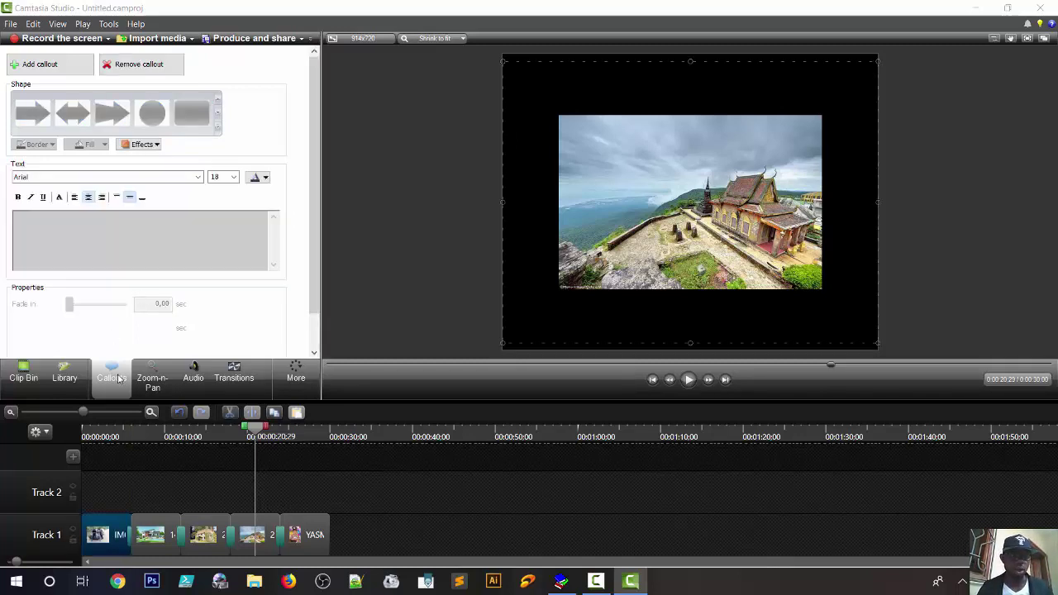
pyautogui.click(66, 66)
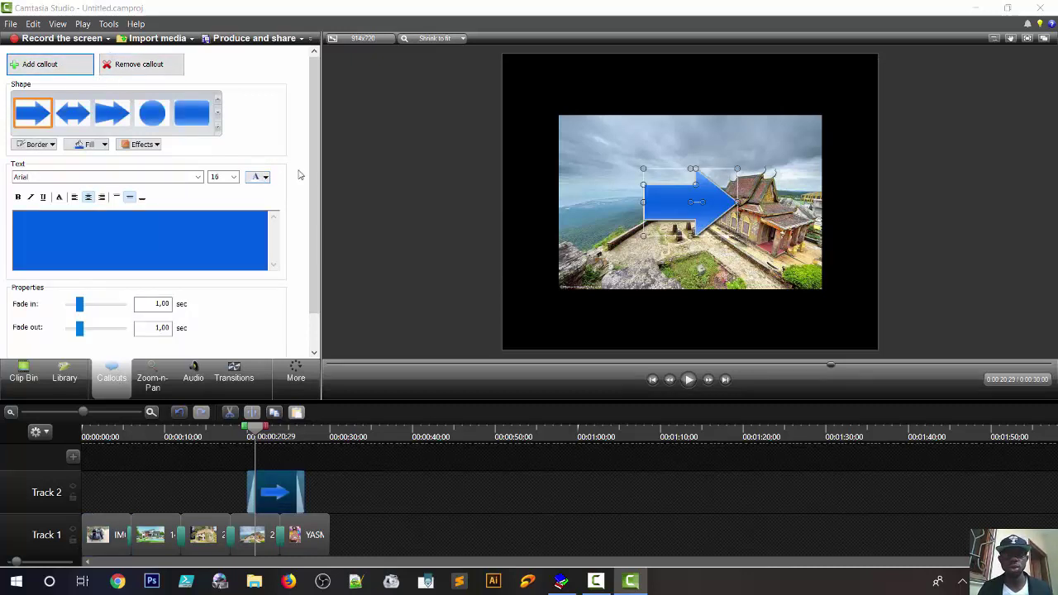
pyautogui.click(218, 129)
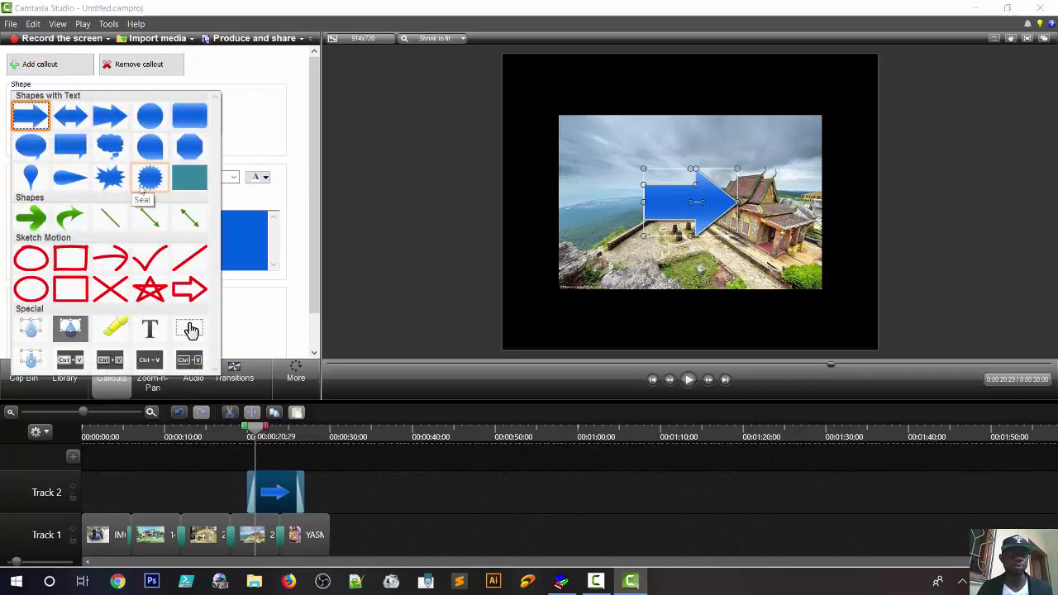
pyautogui.click(153, 182)
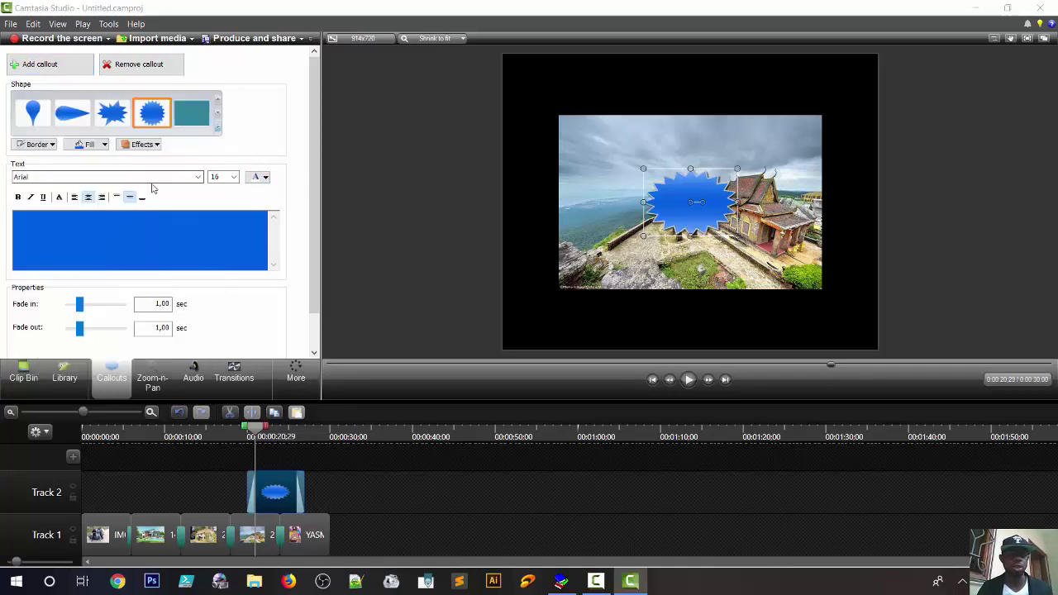
# - Change the callout over the temple image to the Text shape and enter the sample text FGGSGGGSG
pyautogui.click(219, 128)
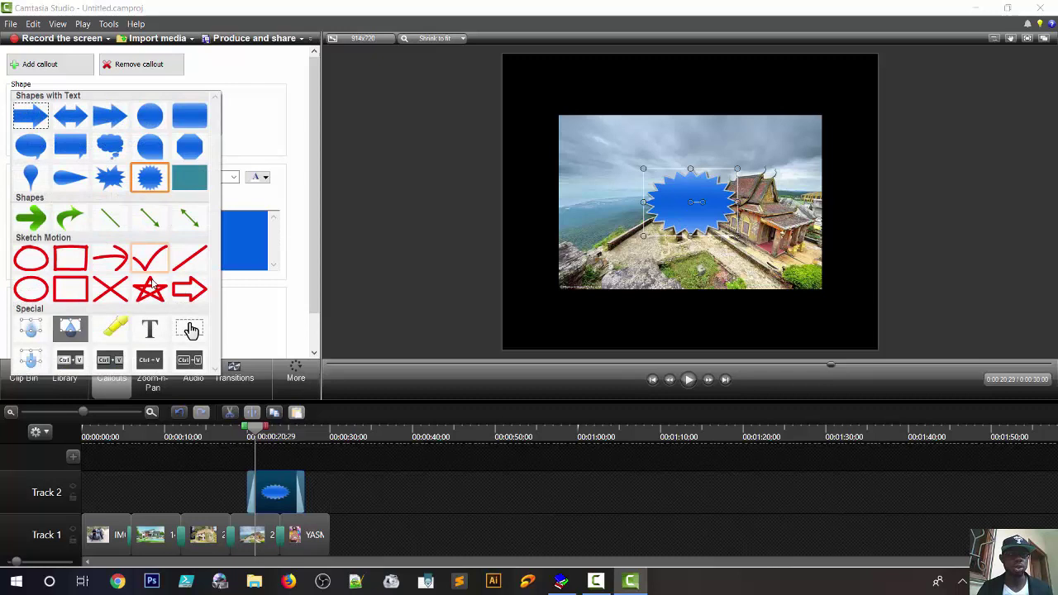
pyautogui.click(147, 328)
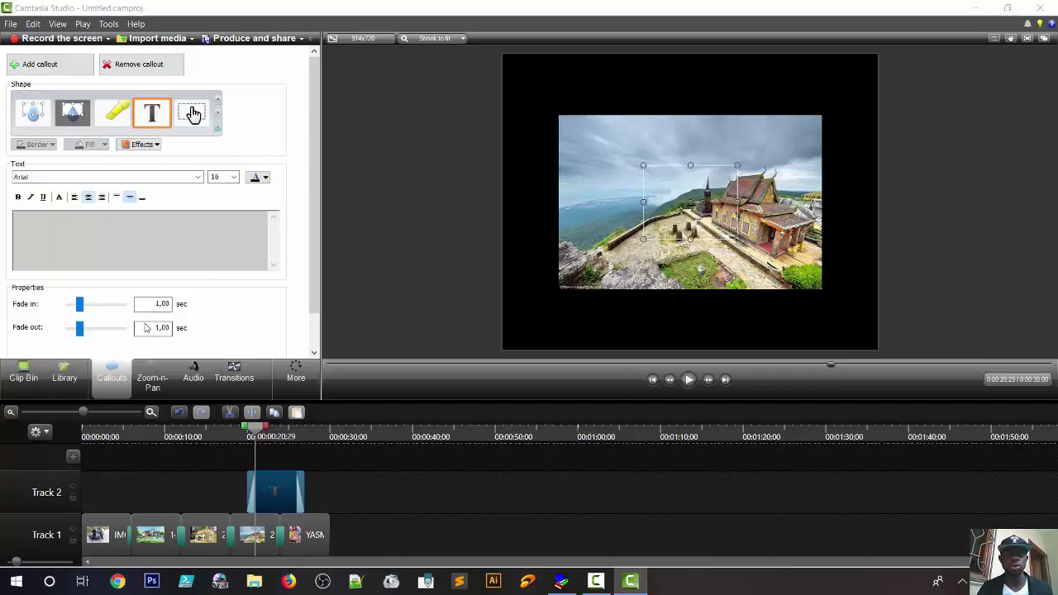
pyautogui.click(136, 215)
pyautogui.write('FGGSGGGSG')
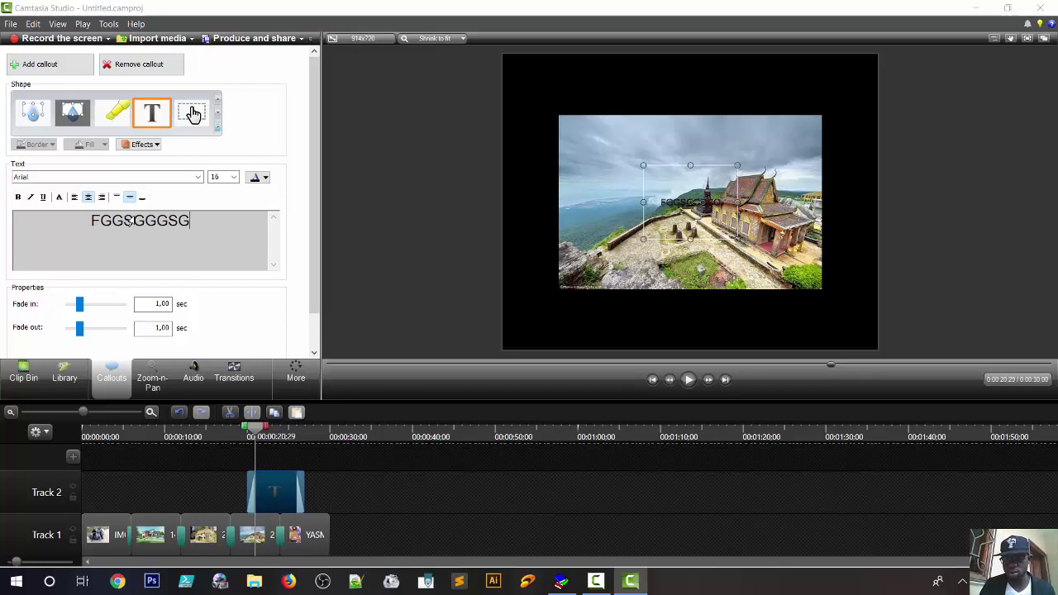
# - Clear the sample text from the callout and change its shape back to Seal
pyautogui.press('BackSpace')
pyautogui.press('BackSpace')
pyautogui.press('BackSpace')
pyautogui.press('BackSpace')
pyautogui.press('BackSpace')
pyautogui.press('BackSpace')
pyautogui.press('BackSpace')
pyautogui.press('BackSpace')
pyautogui.press('BackSpace')
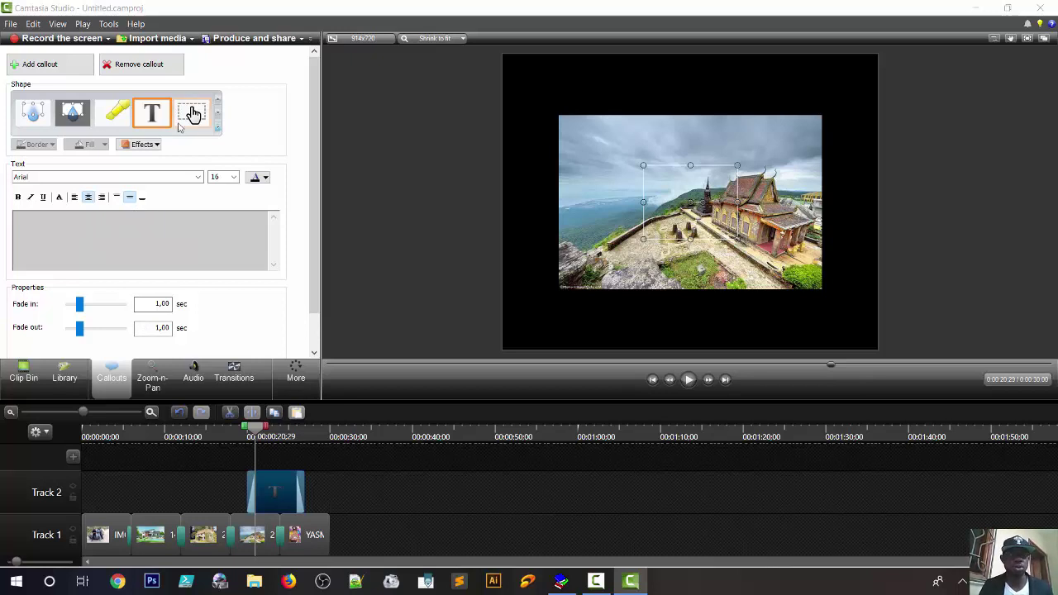
pyautogui.click(218, 128)
pyautogui.click(150, 142)
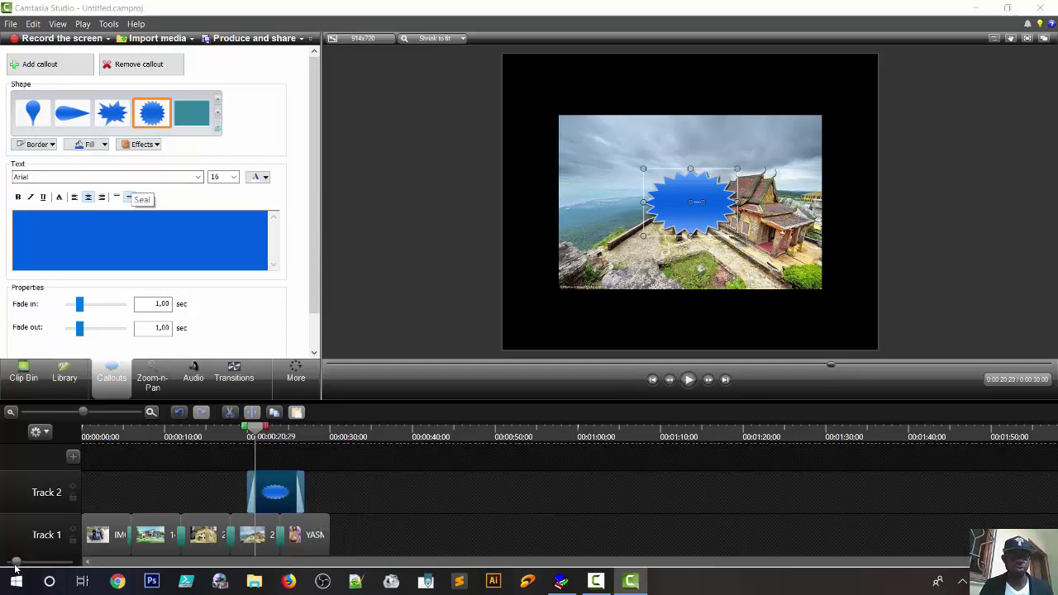
# - Move the seal callout to the start of Track 2 and place it in the lower-right corner of the group photo
pyautogui.moveTo(286, 497); pyautogui.dragTo(99, 498)
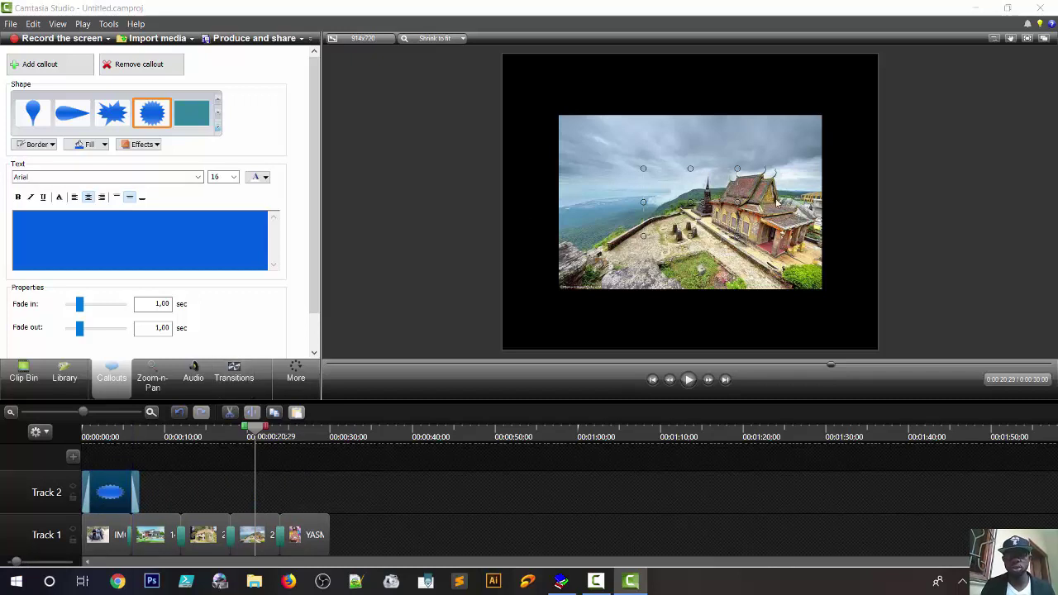
pyautogui.doubleClick(114, 493)
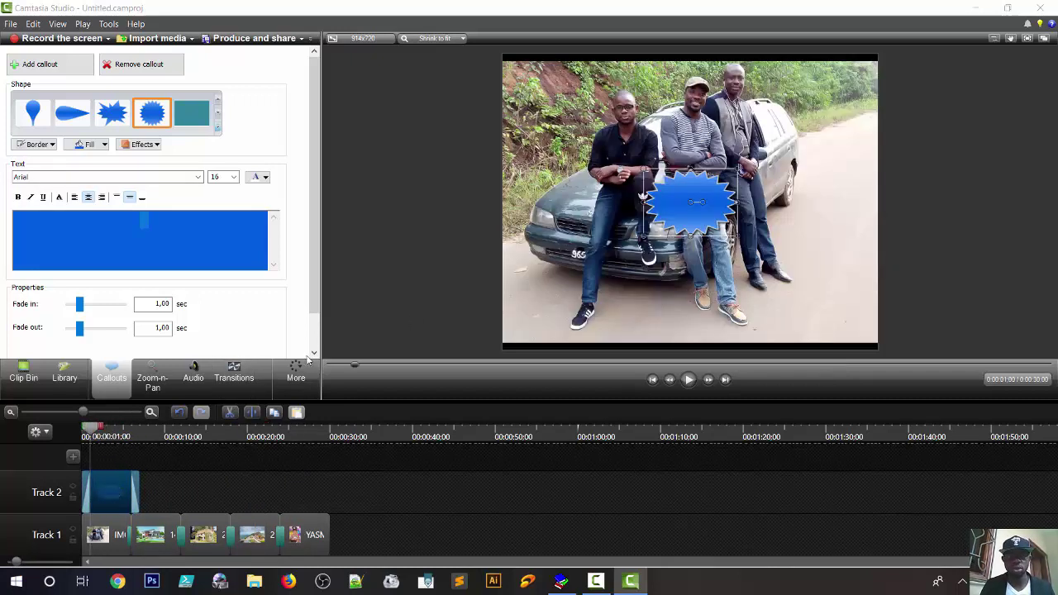
pyautogui.moveTo(691, 202); pyautogui.dragTo(830, 307)
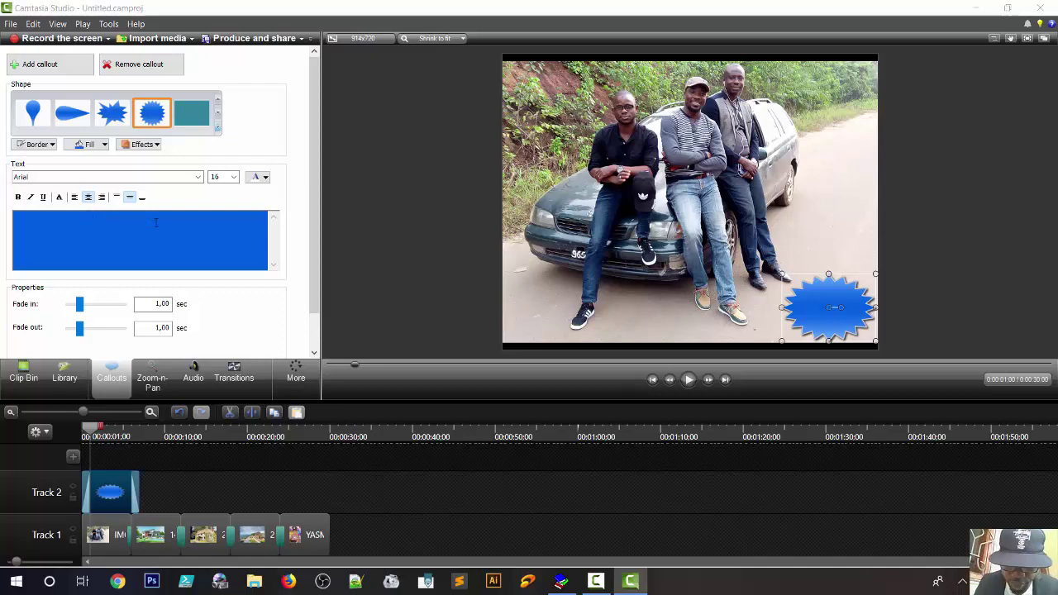
# - Enter "MISSION DRC" followed by the surname as the seal callout's text
pyautogui.write('MISSION')
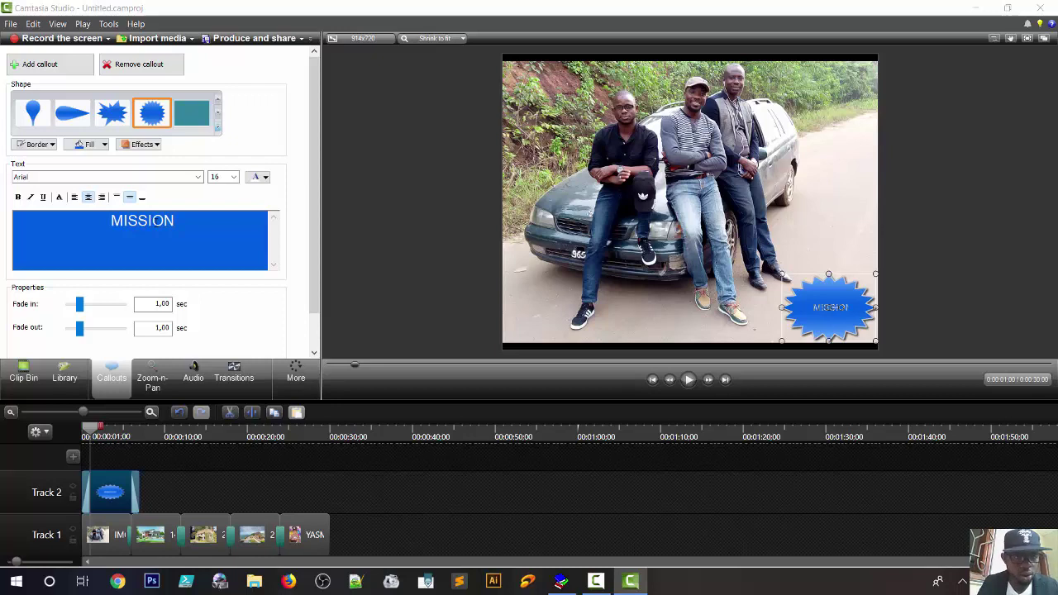
pyautogui.write(' DRC')
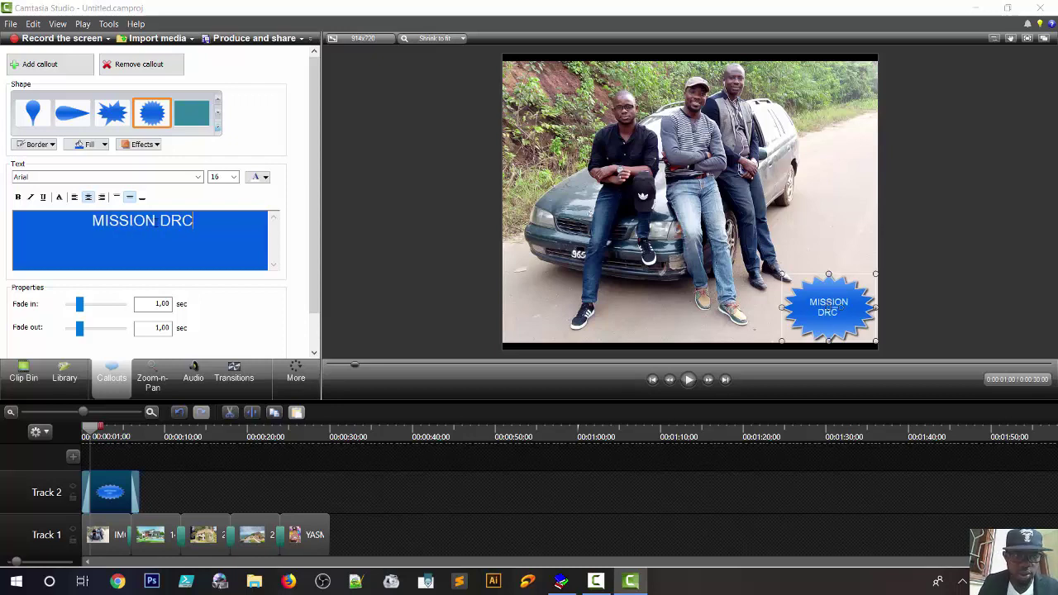
pyautogui.write(' KONE')
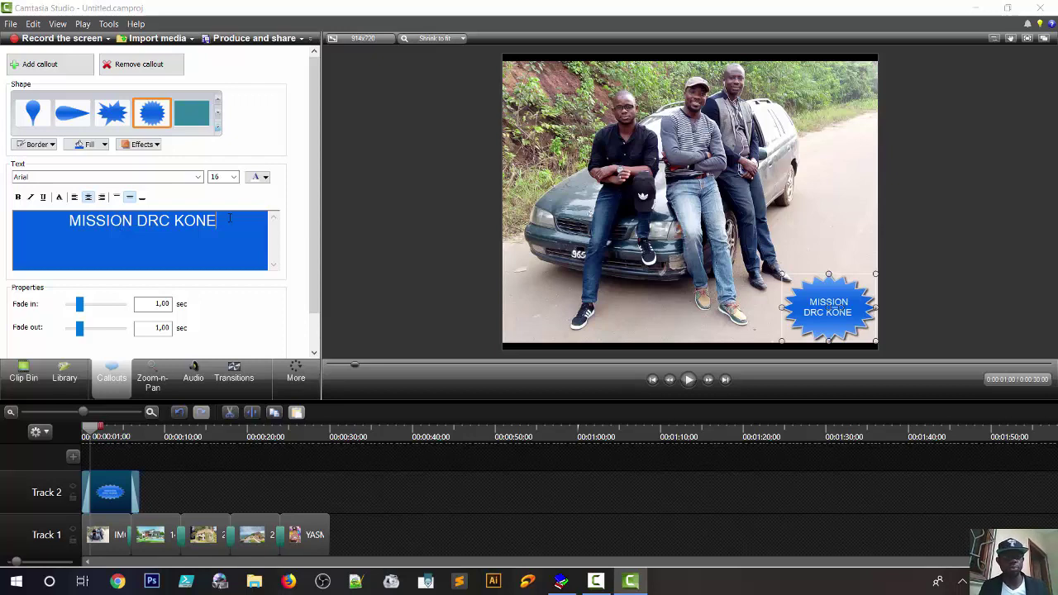
# - Format all of the callout text in Arial Black at size 20
pyautogui.hotkey('ctrl', 'a')
pyautogui.click(198, 177)
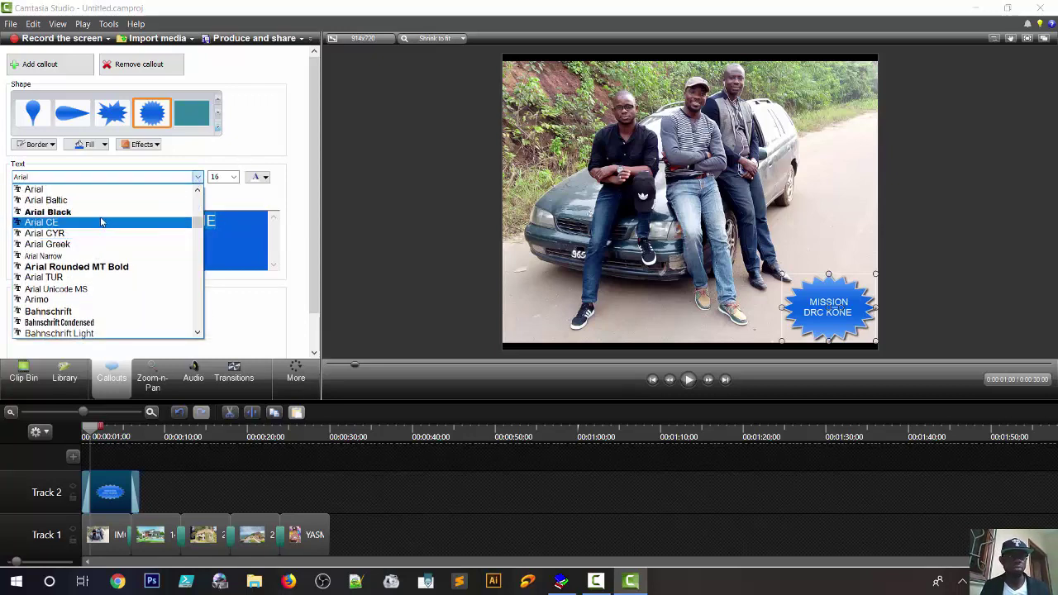
pyautogui.click(96, 212)
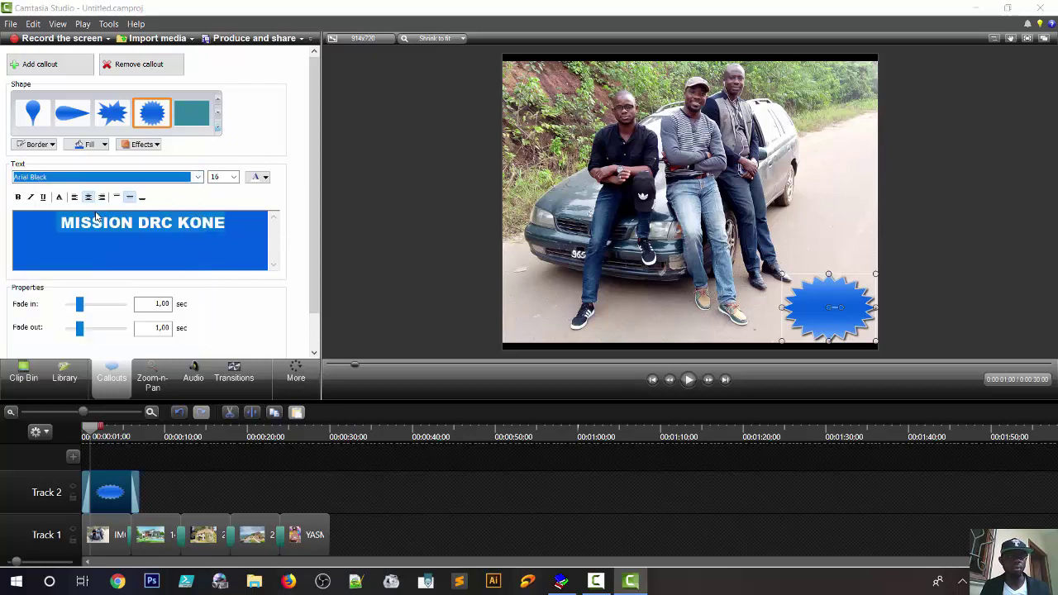
pyautogui.click(234, 177)
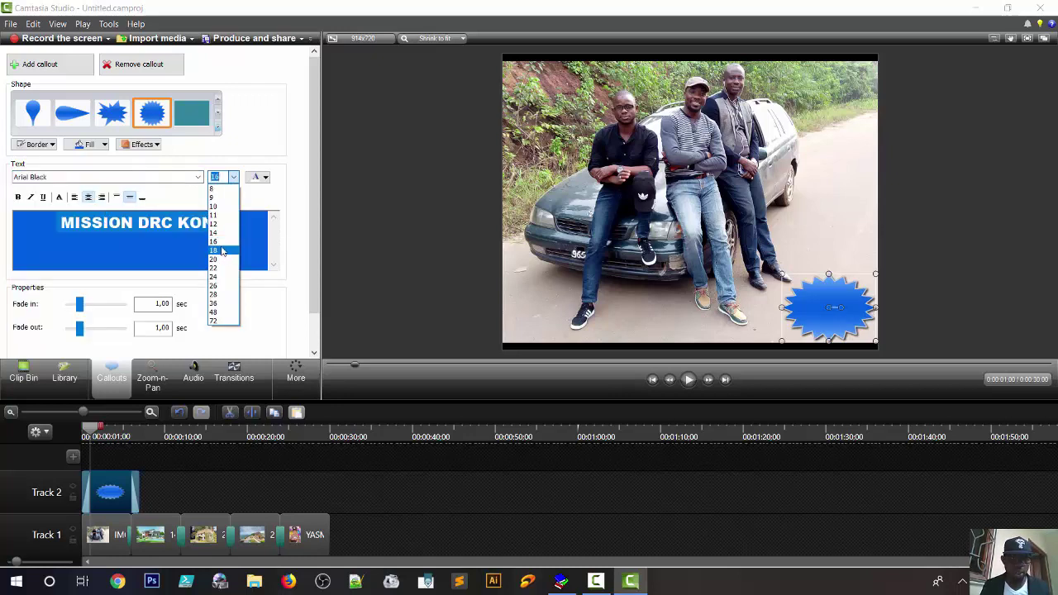
pyautogui.click(220, 260)
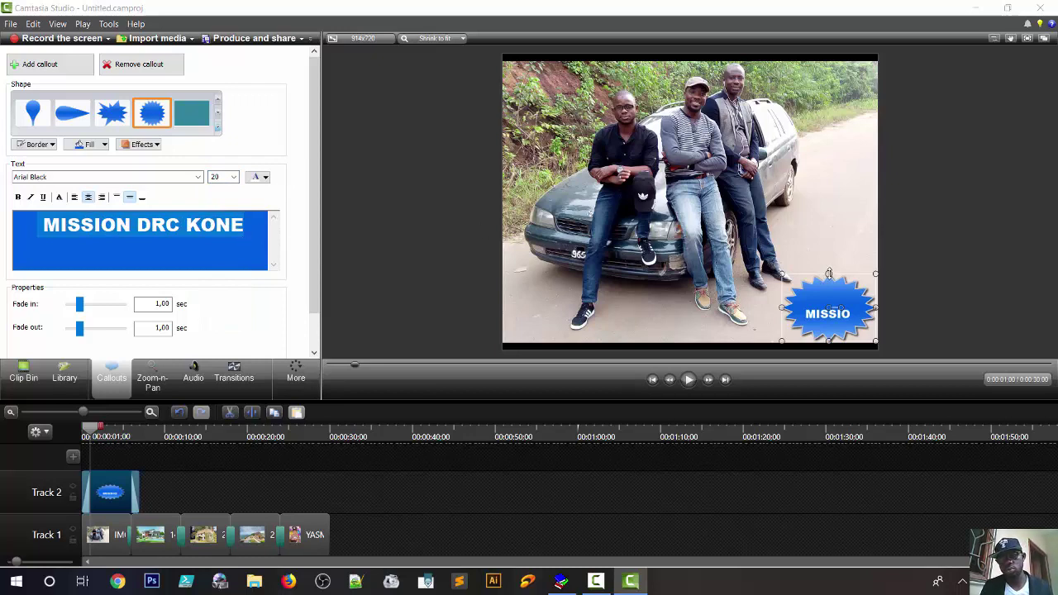
# - Make the seal callout taller and shift it slightly away from the corner of the photo, trimming its height to fit
pyautogui.moveTo(828, 273); pyautogui.dragTo(815, 230)
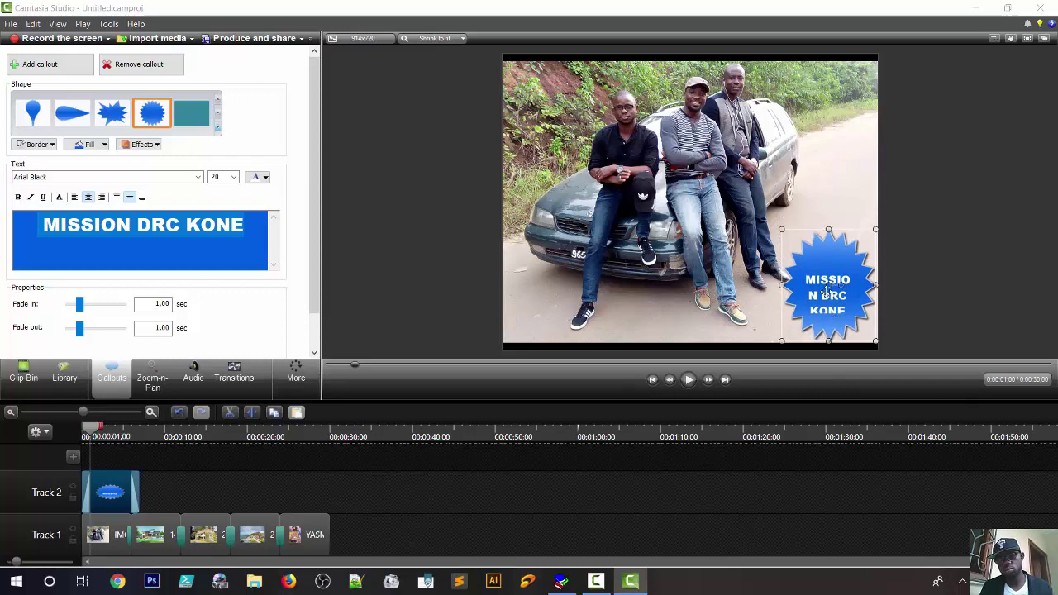
pyautogui.moveTo(827, 289); pyautogui.dragTo(822, 275)
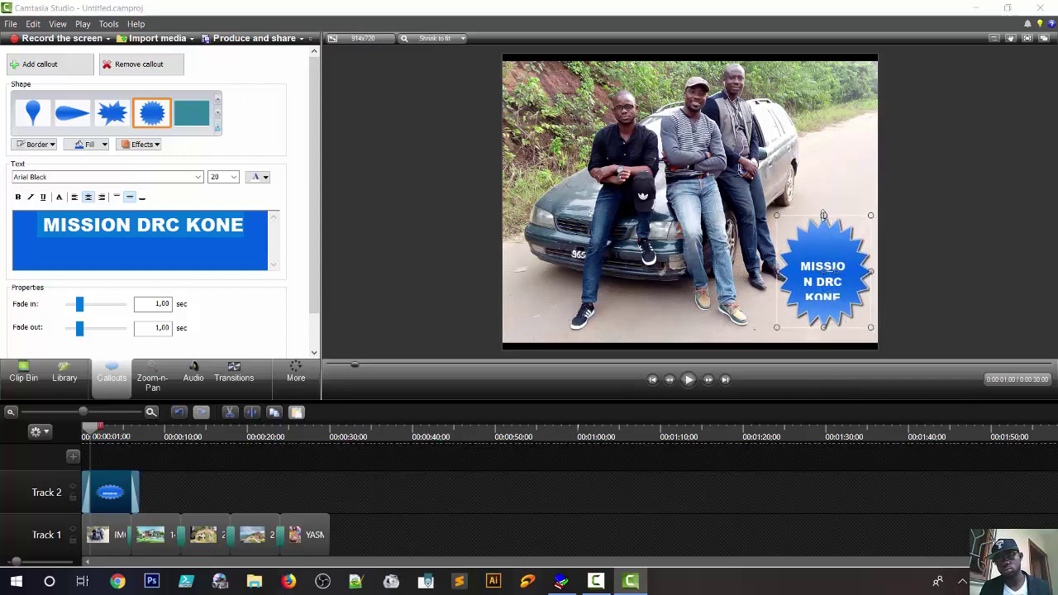
pyautogui.moveTo(824, 215); pyautogui.dragTo(824, 241)
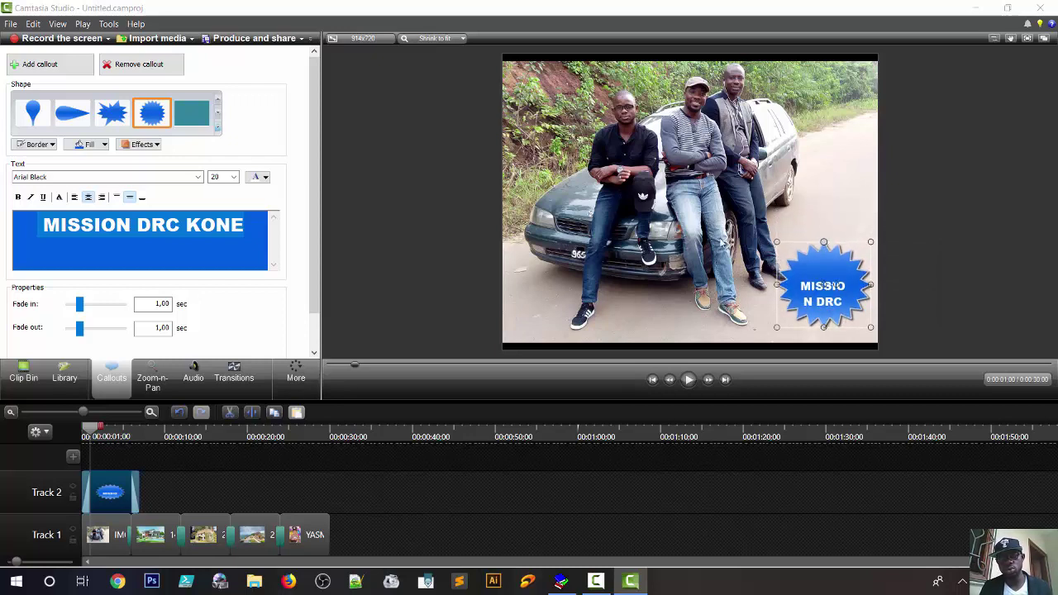
# - Reduce the callout text size to 18 and try size 16 instead
pyautogui.click(234, 178)
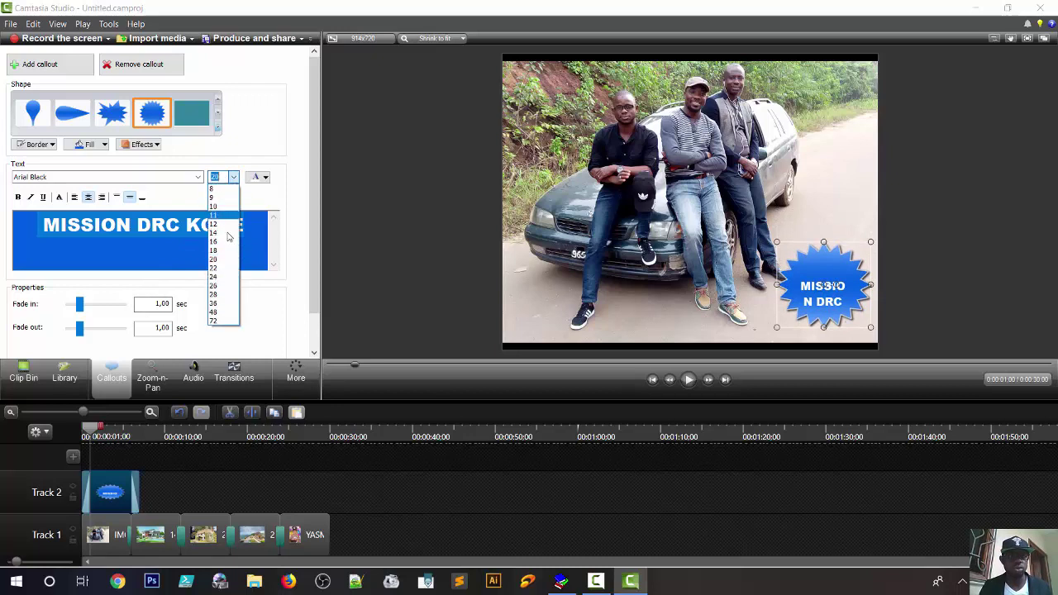
pyautogui.click(225, 250)
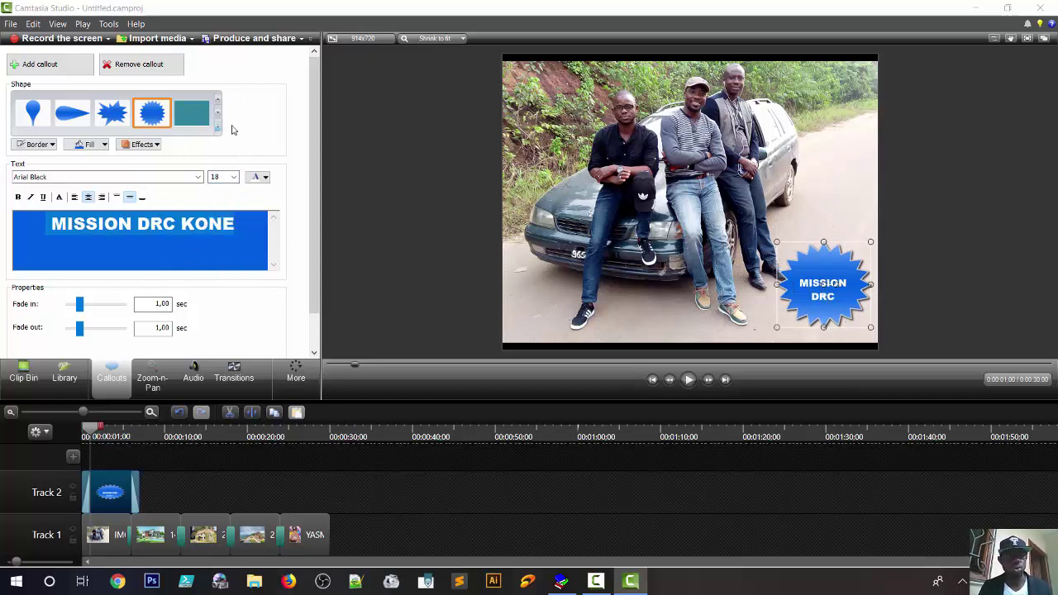
pyautogui.doubleClick(215, 178)
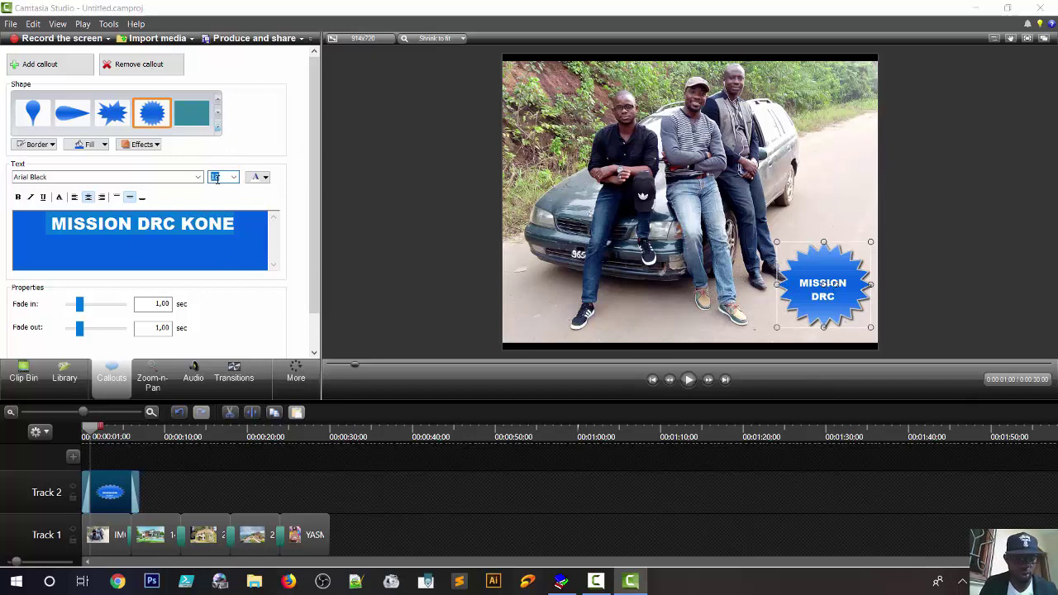
pyautogui.write('1')
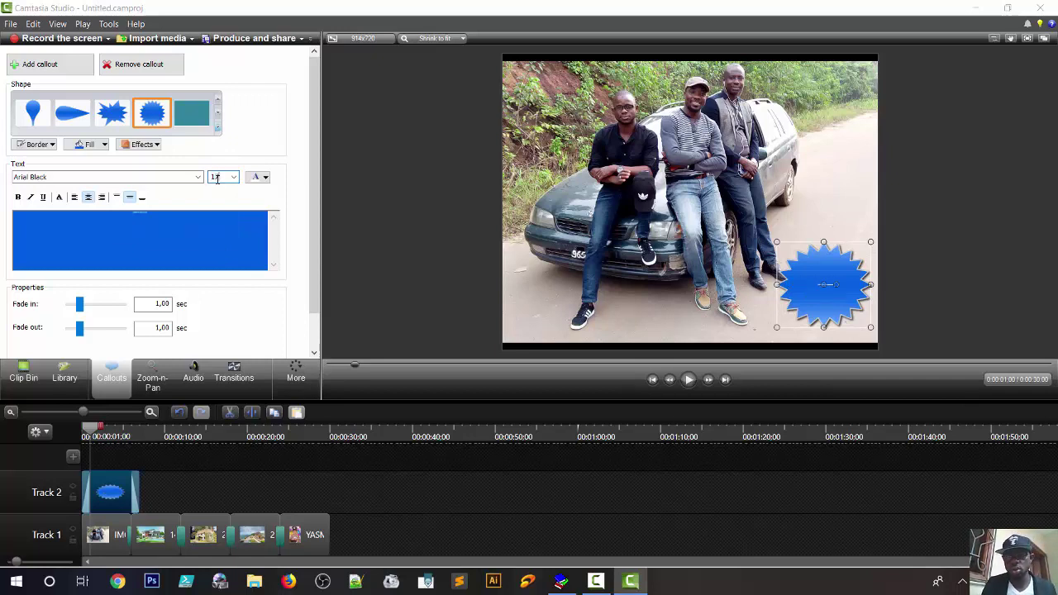
pyautogui.press('Return')
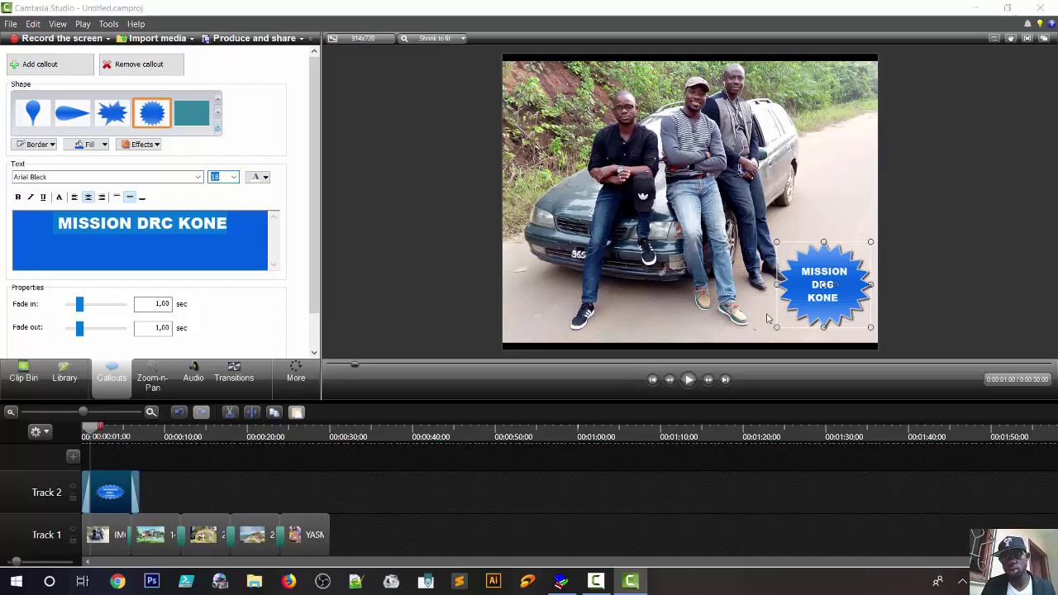
pyautogui.click(836, 201)
pyautogui.click(821, 296)
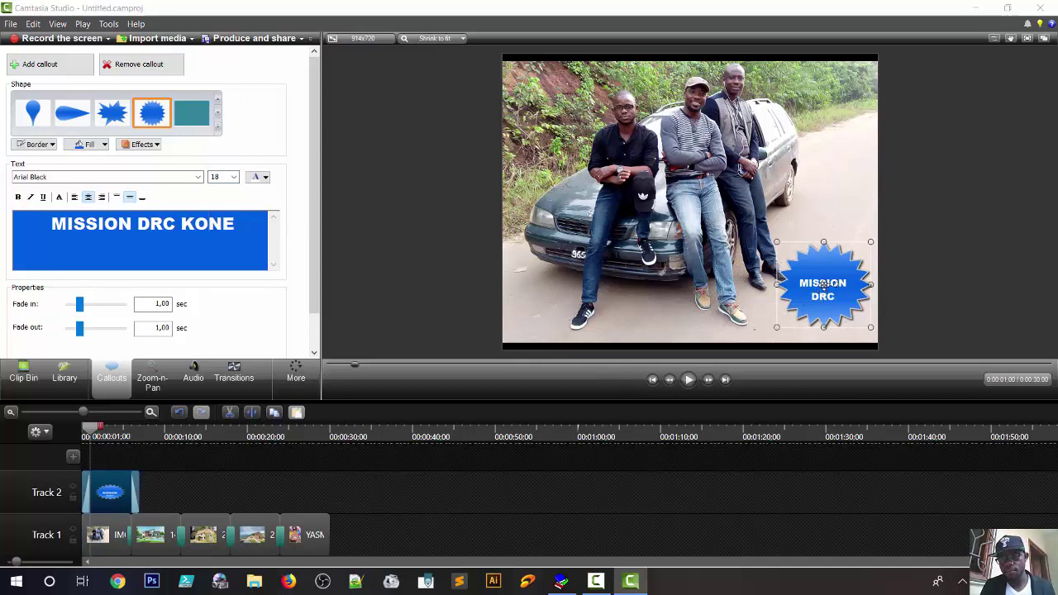
# - Nudge the seal callout to the right edge of the group photo and set all its text to size 16
pyautogui.moveTo(823, 285); pyautogui.dragTo(829, 281)
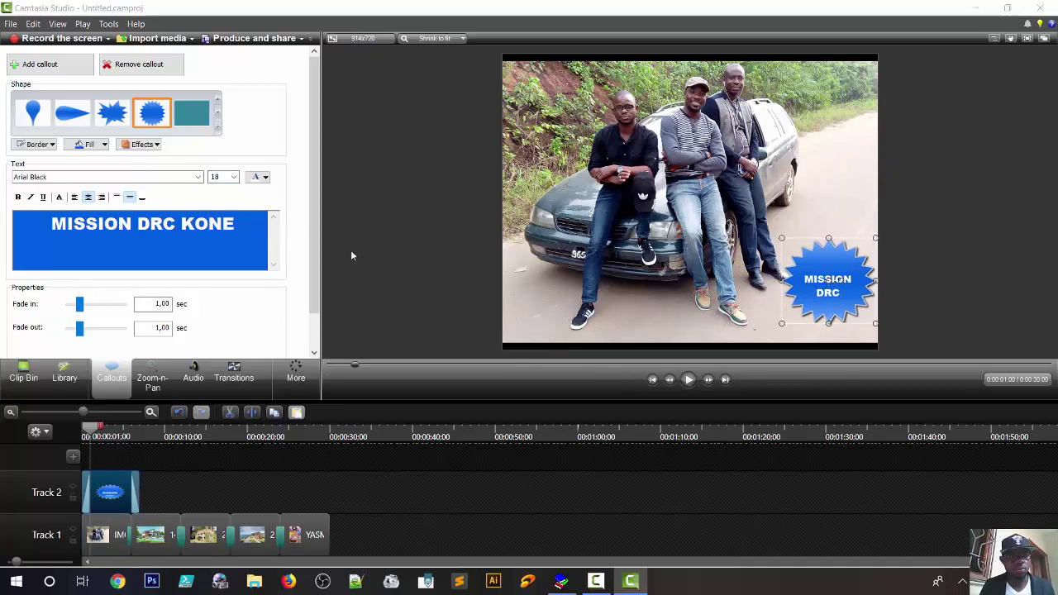
pyautogui.hotkey('ctrl', 'a')
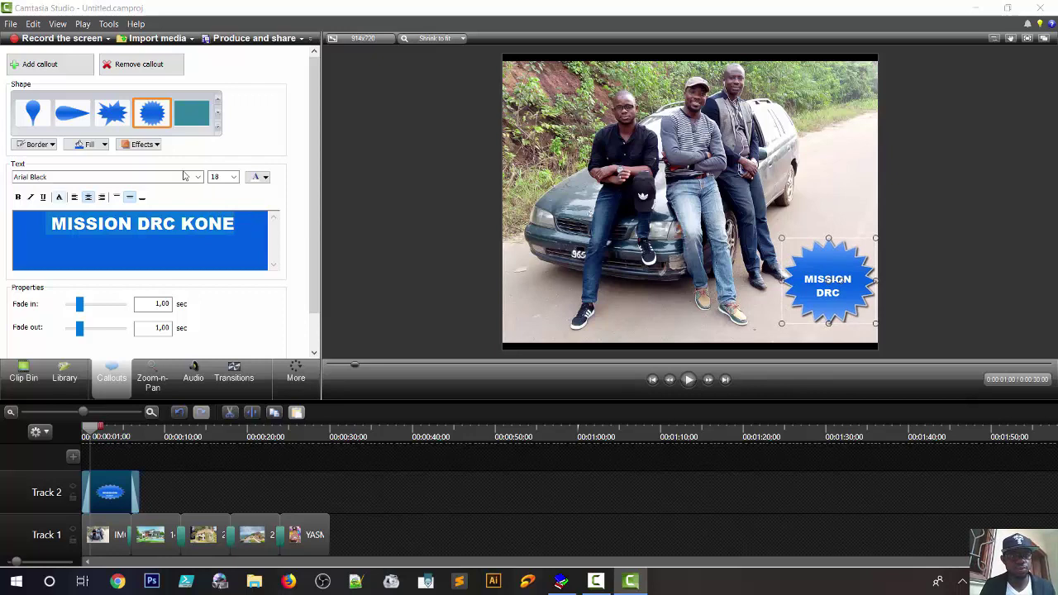
pyautogui.click(234, 177)
pyautogui.click(217, 241)
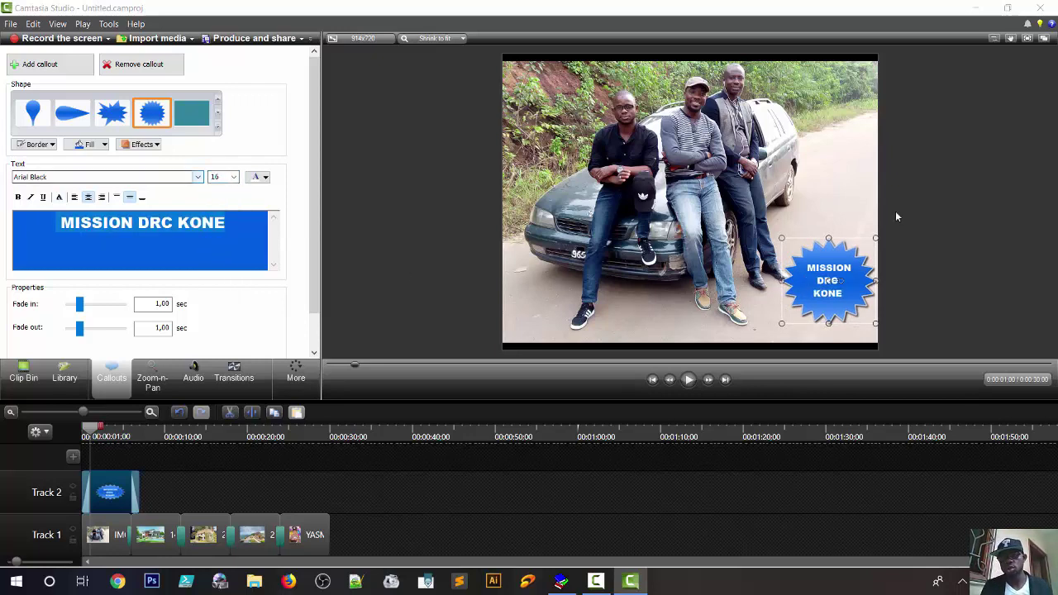
pyautogui.click(845, 192)
pyautogui.click(847, 283)
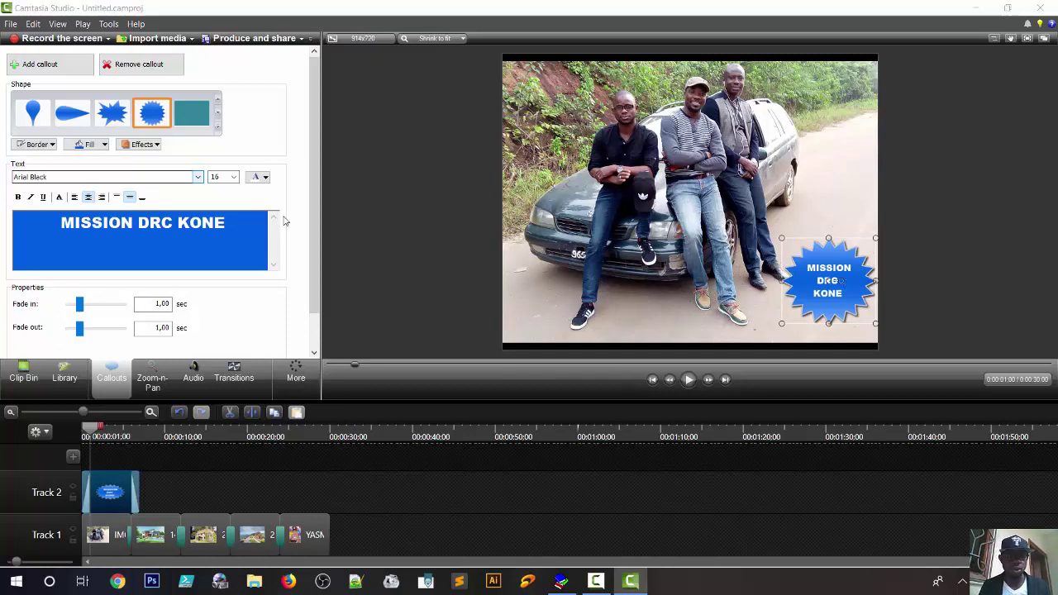
# - Change the seal callout's fill to red and apply the Glossy effect style
pyautogui.click(106, 147)
pyautogui.click(91, 175)
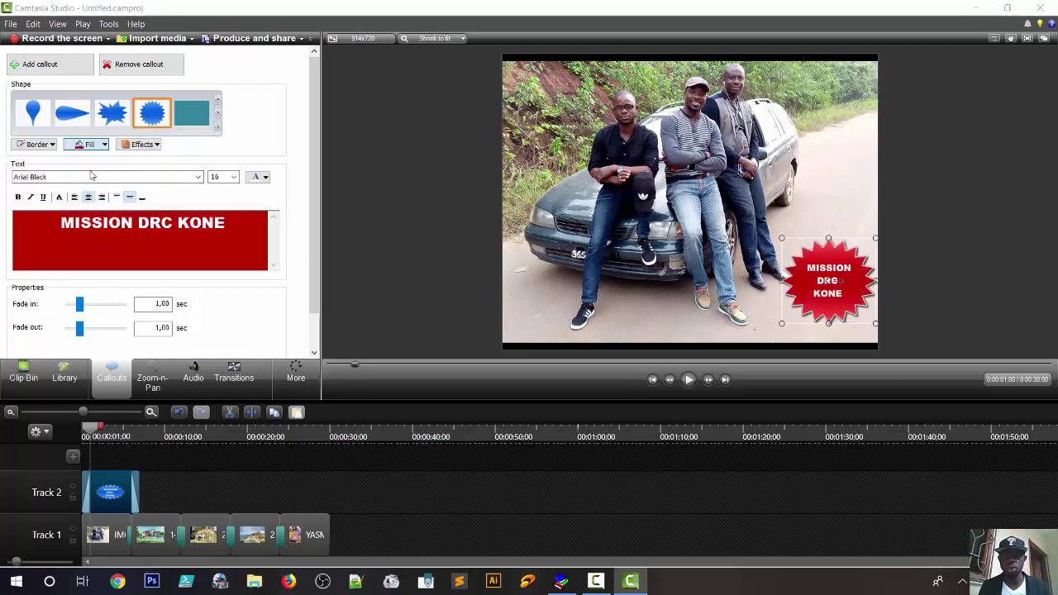
pyautogui.click(147, 145)
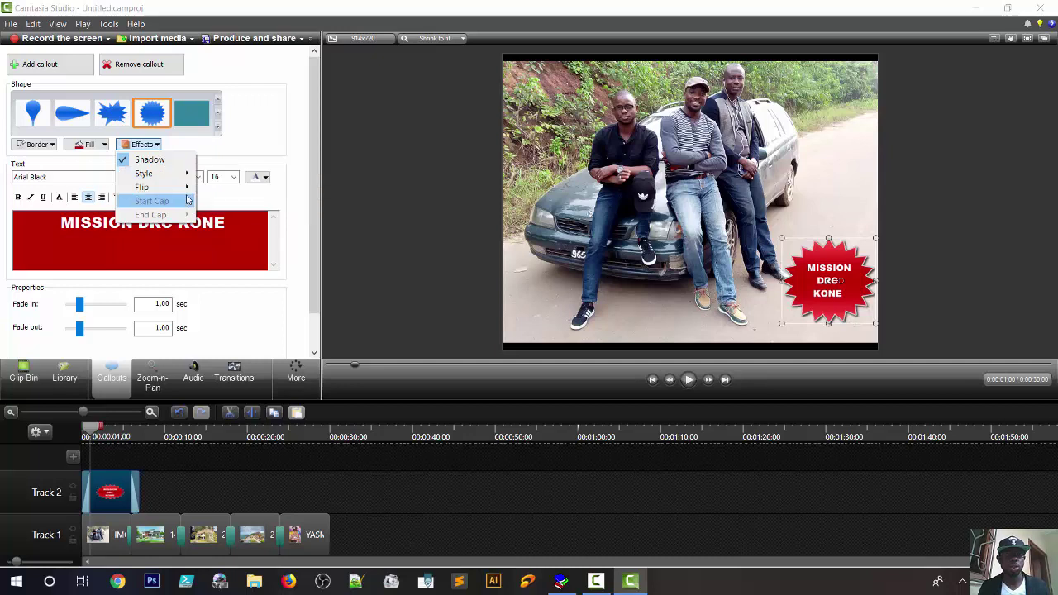
pyautogui.moveTo(187, 174)
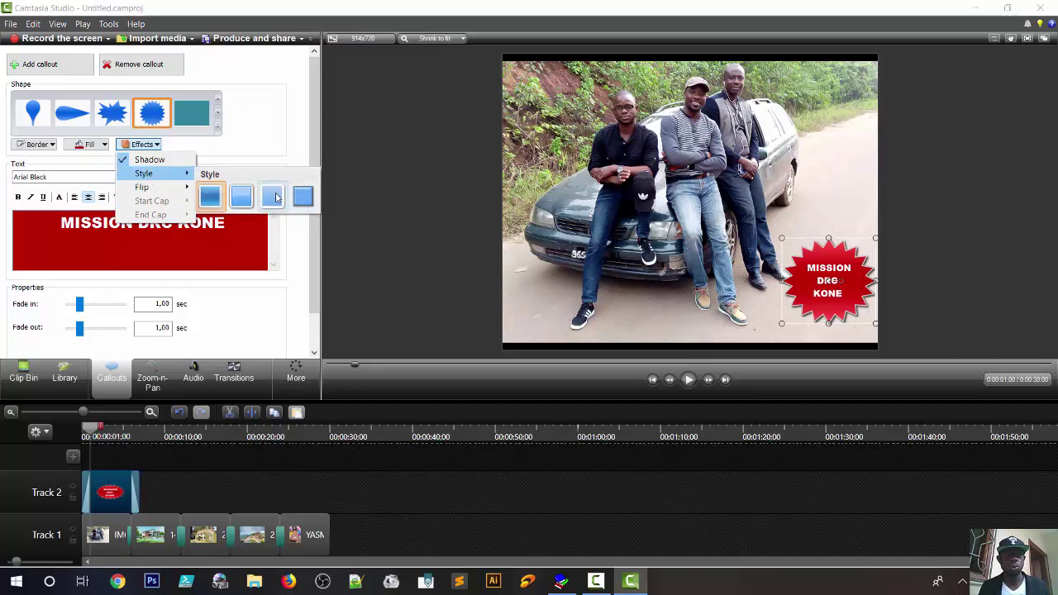
pyautogui.click(276, 197)
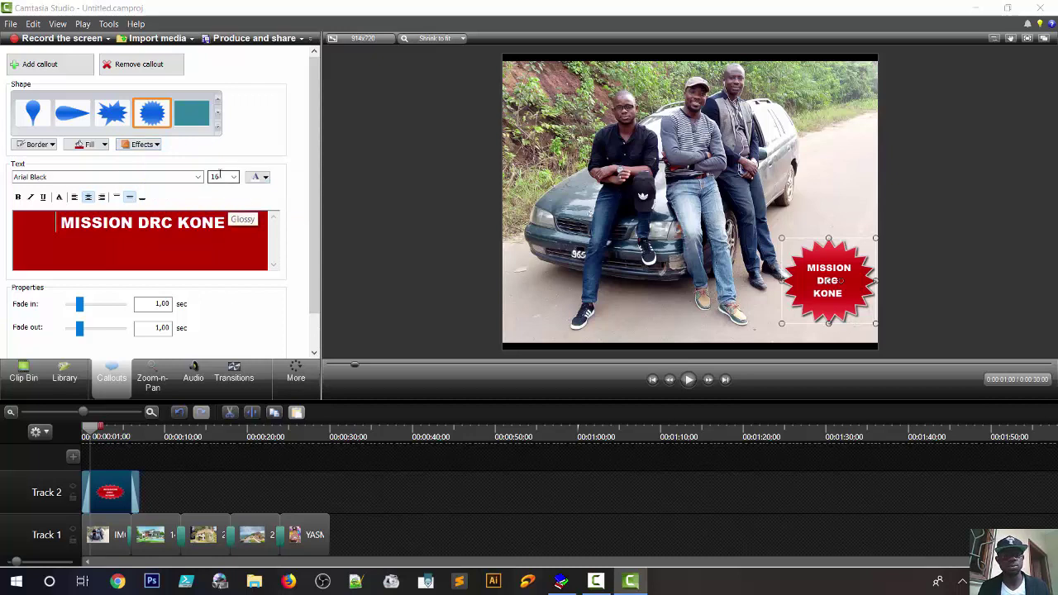
pyautogui.click(198, 177)
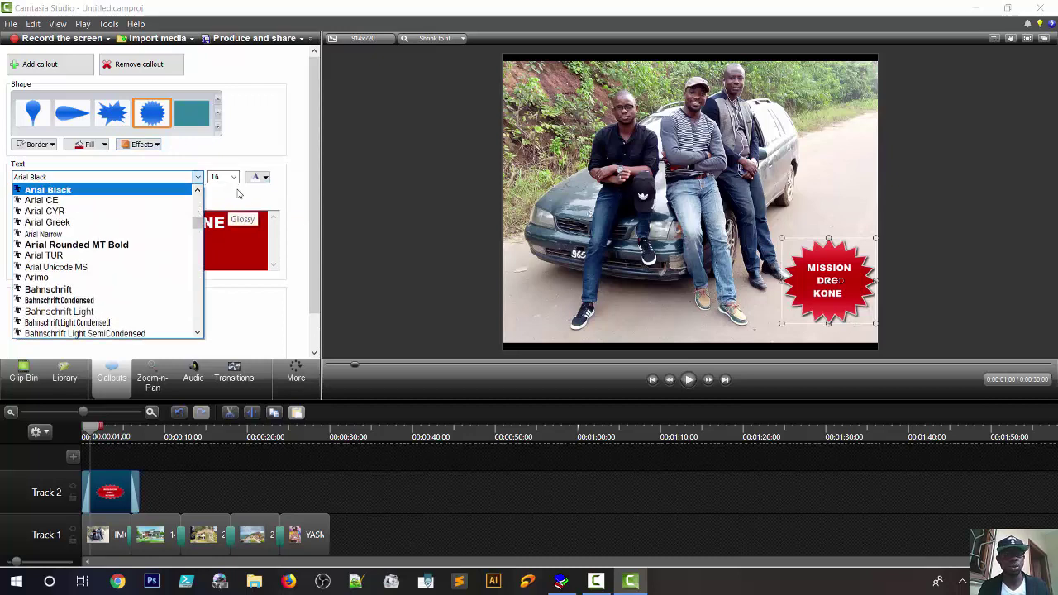
pyautogui.click(237, 193)
pyautogui.click(235, 177)
pyautogui.click(235, 177)
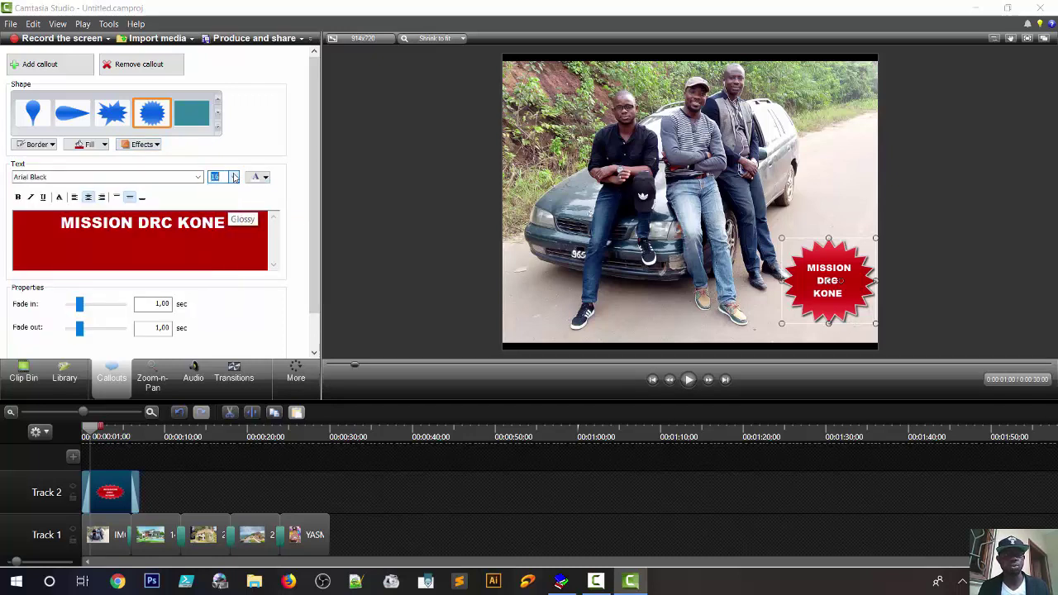
pyautogui.click(261, 177)
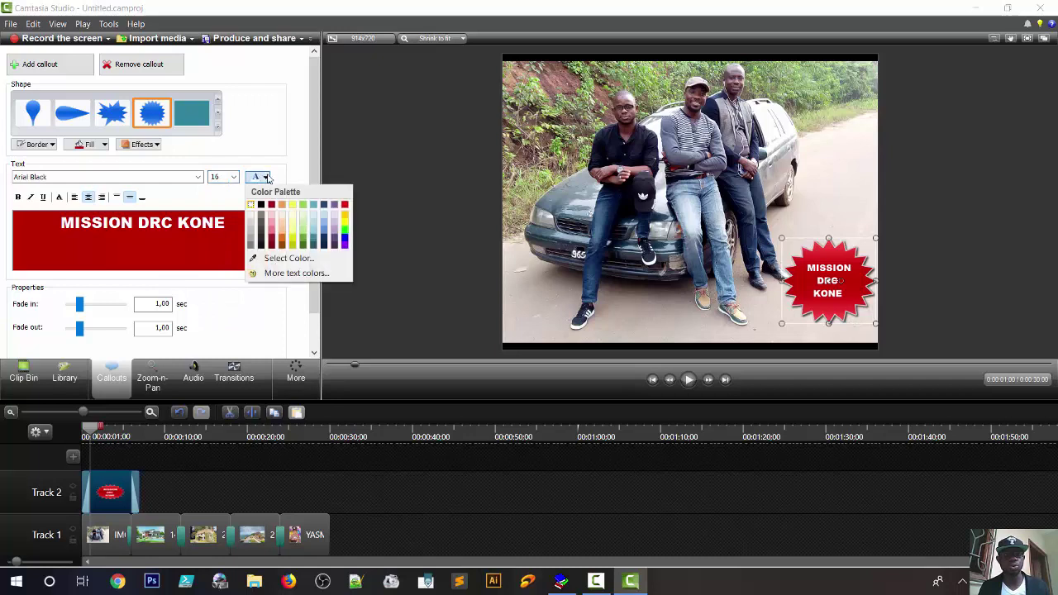
pyautogui.click(215, 222)
# - Try black on all of the MISSION DRC KONE callout text, and set its colour to White, Lighter 60%
pyautogui.moveTo(223, 223); pyautogui.dragTo(3, 217)
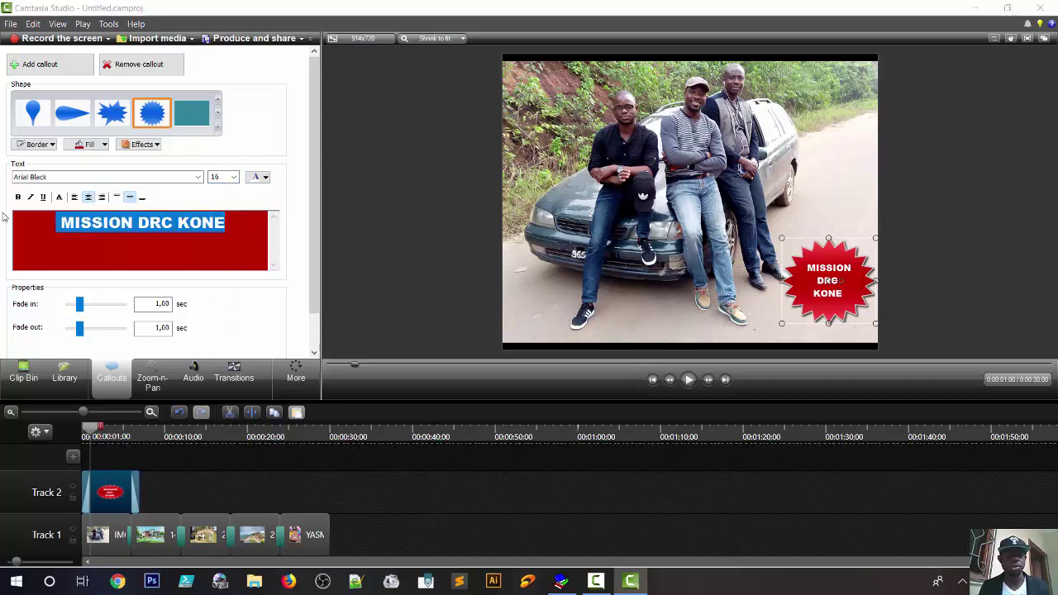
pyautogui.click(263, 177)
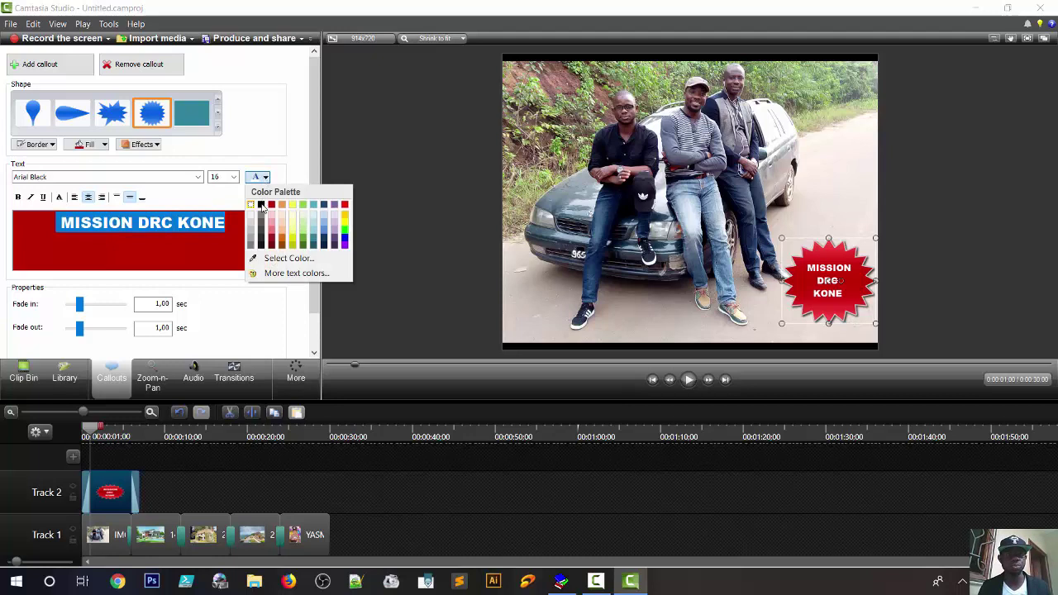
pyautogui.click(262, 214)
pyautogui.click(262, 182)
pyautogui.click(261, 207)
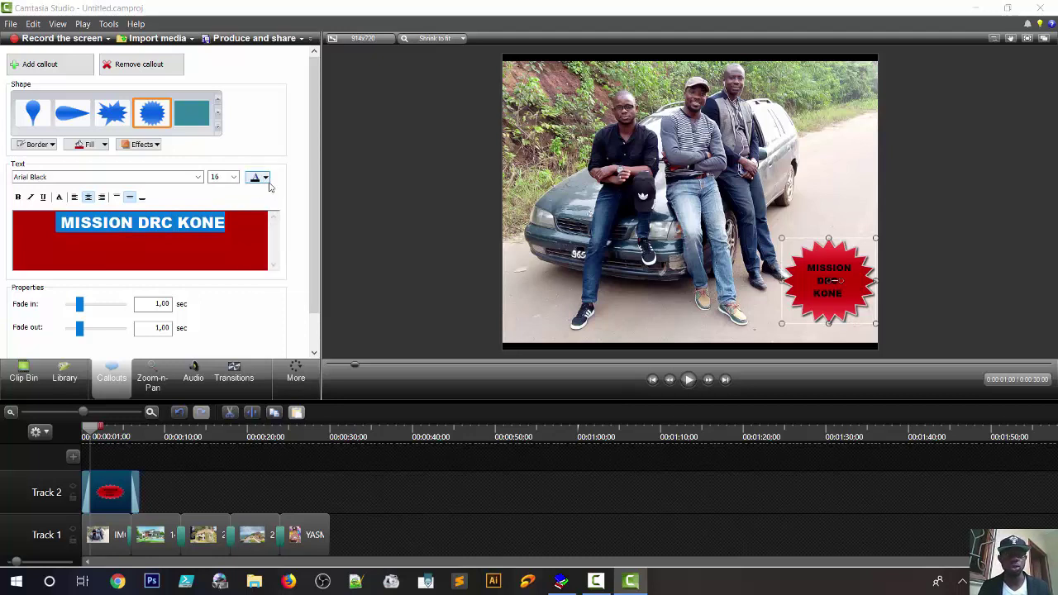
pyautogui.click(266, 179)
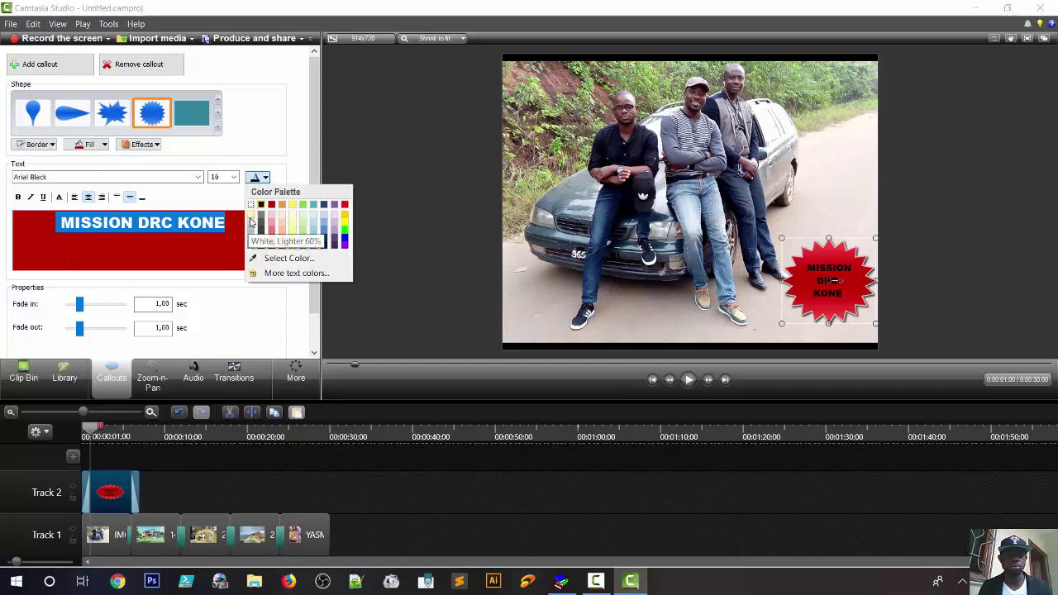
pyautogui.click(251, 223)
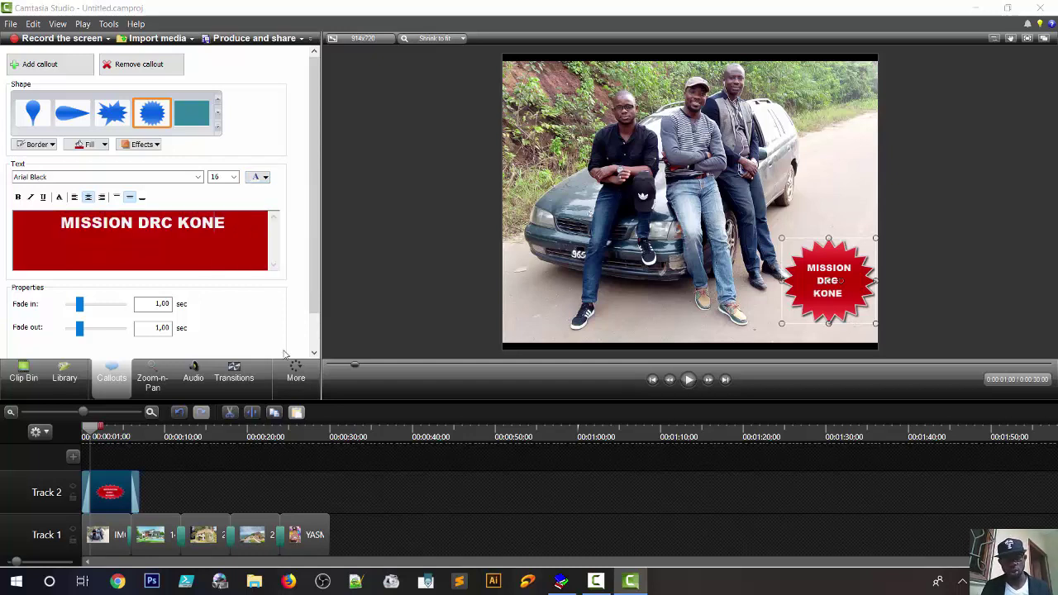
# - Extend the seal callout on Track 2 to the end of the last photo clip, at about 30 seconds
pyautogui.click(282, 438)
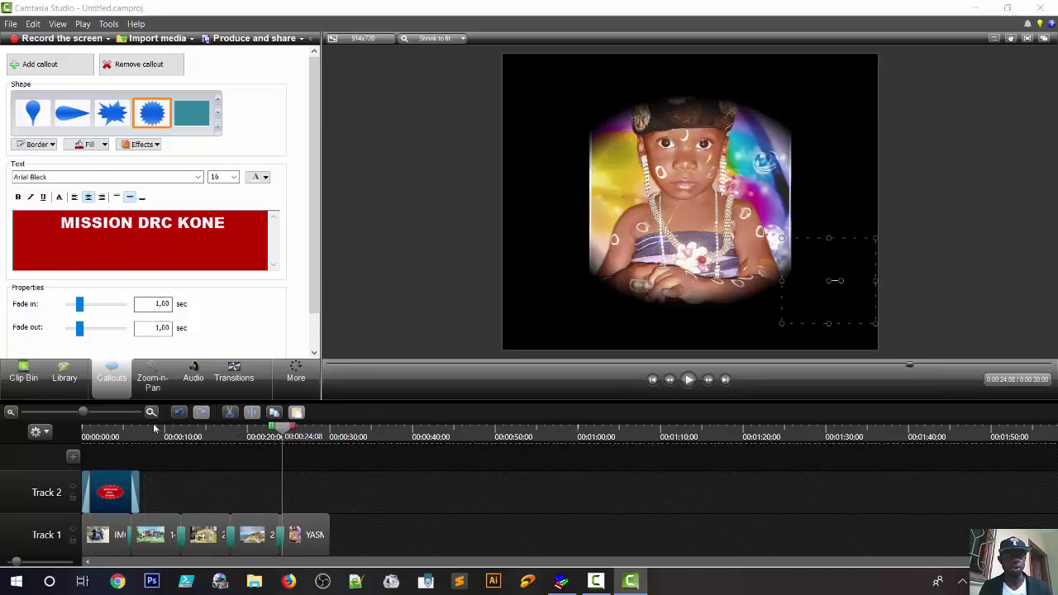
pyautogui.click(124, 494)
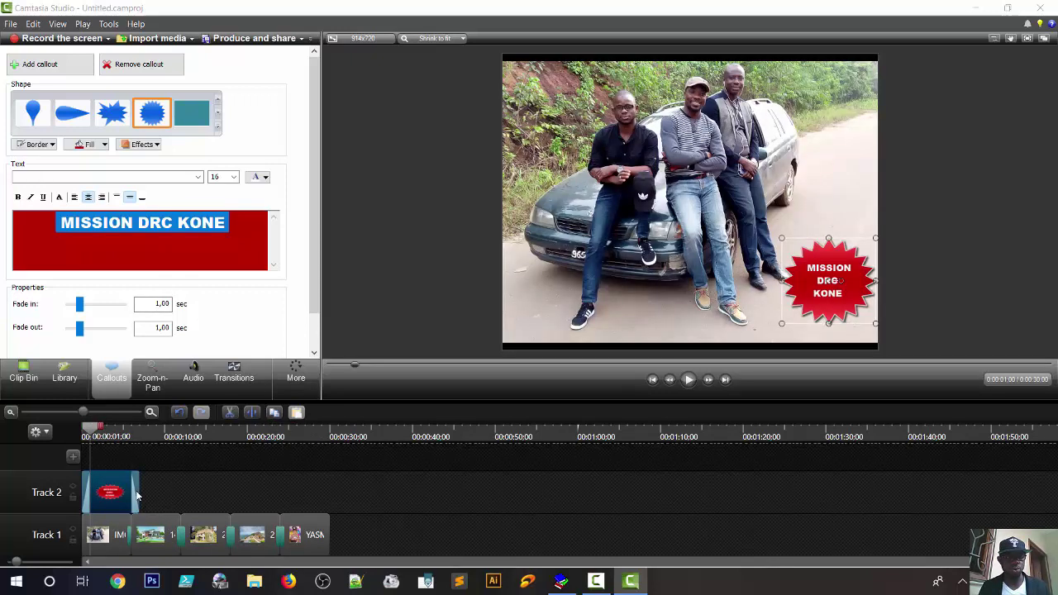
pyautogui.click(851, 205)
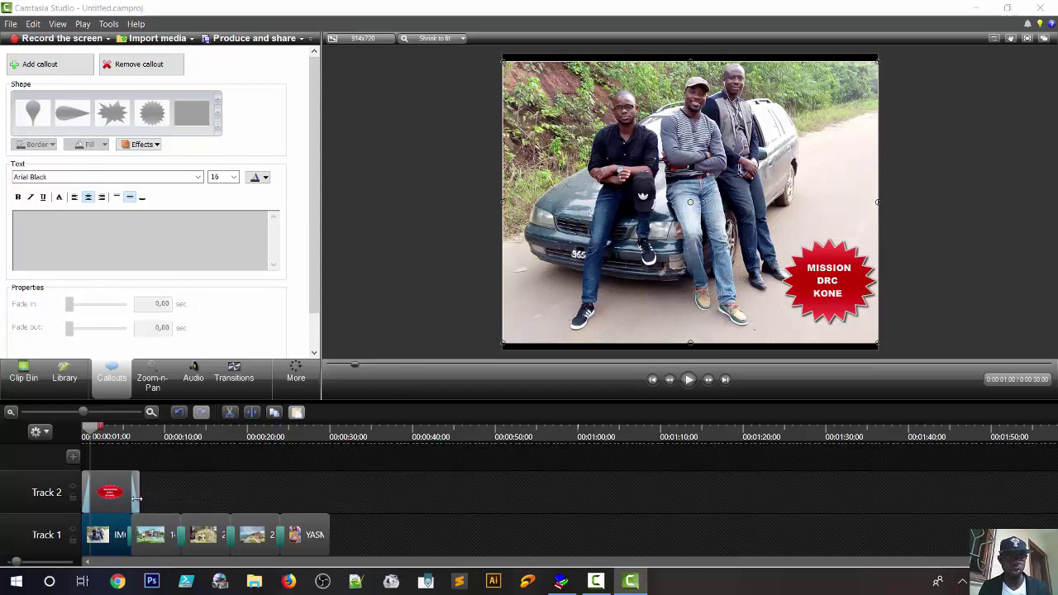
pyautogui.moveTo(137, 493); pyautogui.dragTo(323, 484)
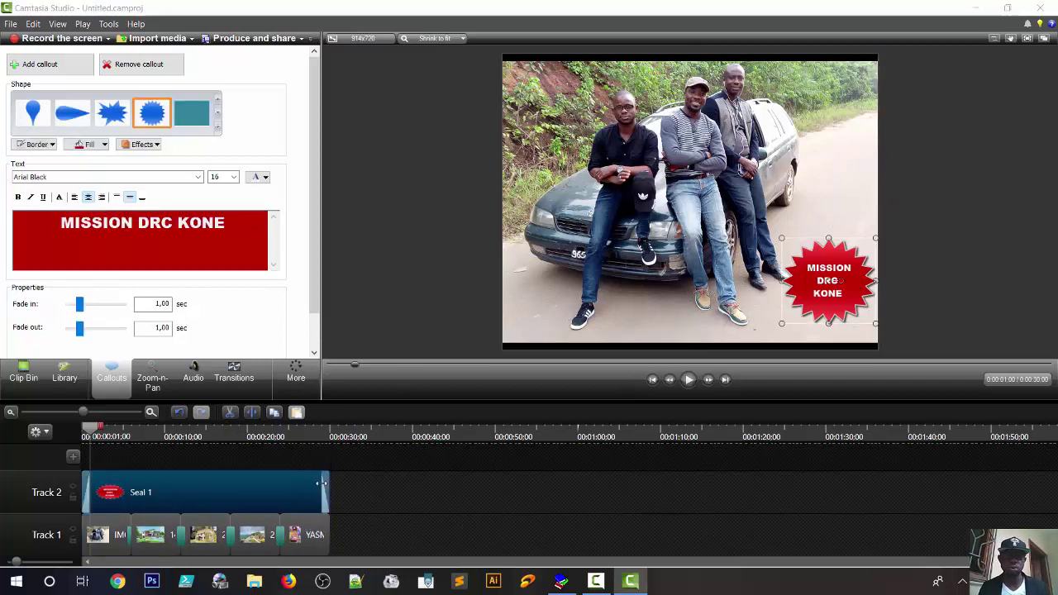
pyautogui.moveTo(219, 486); pyautogui.dragTo(152, 473)
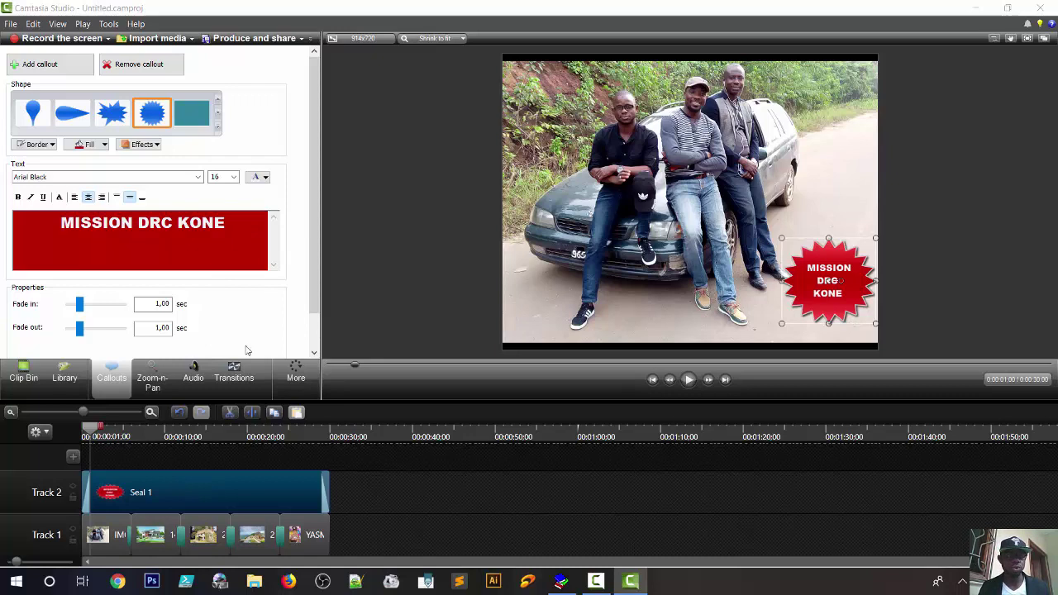
pyautogui.click(193, 462)
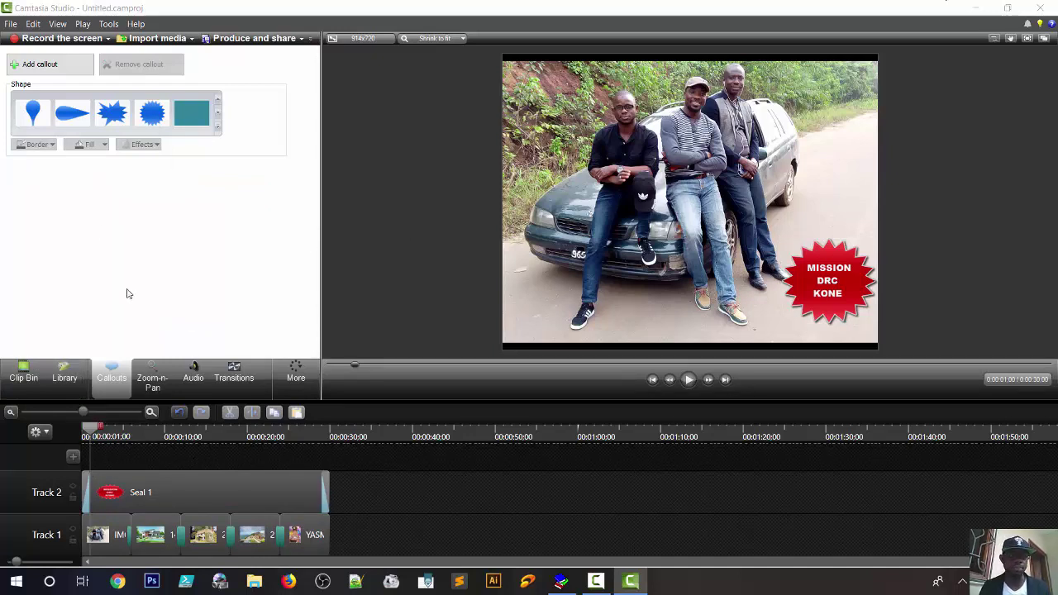
# - Add a Blur callout and place it over the head of the tallest man in the group photo
pyautogui.click(218, 129)
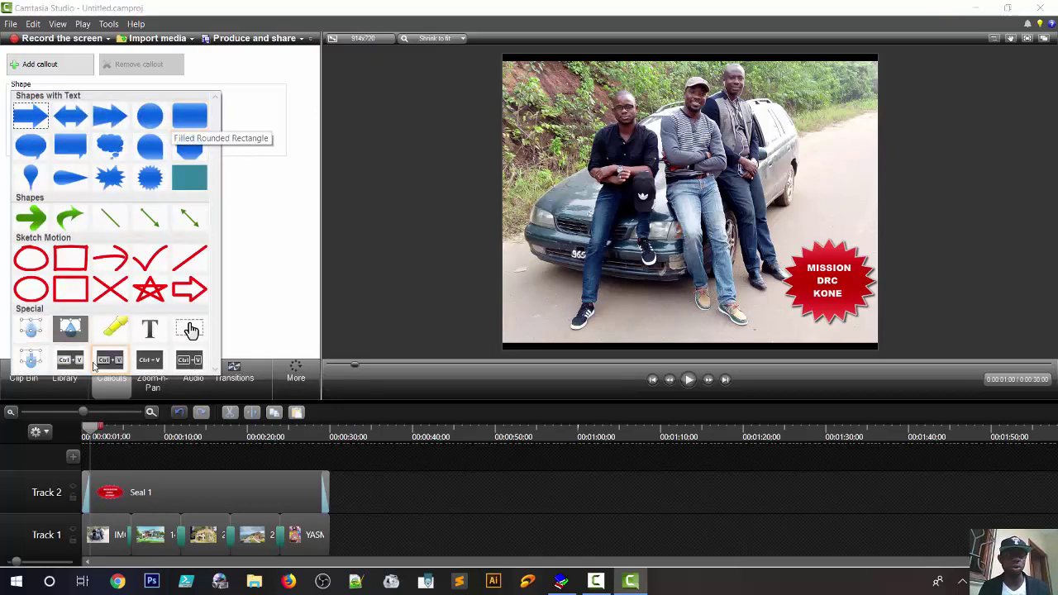
pyautogui.click(33, 330)
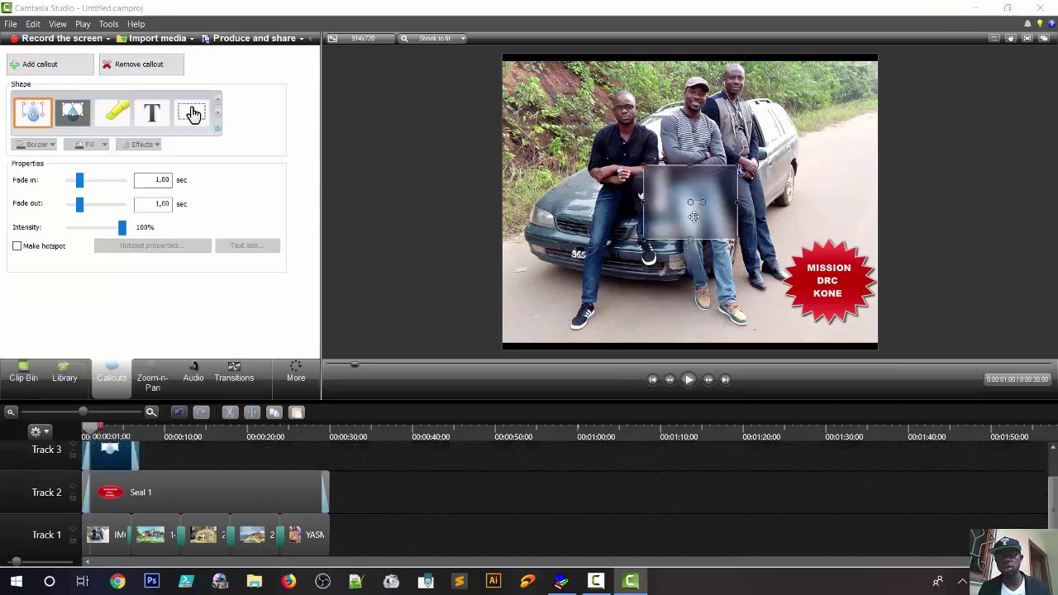
pyautogui.moveTo(698, 195); pyautogui.dragTo(750, 80)
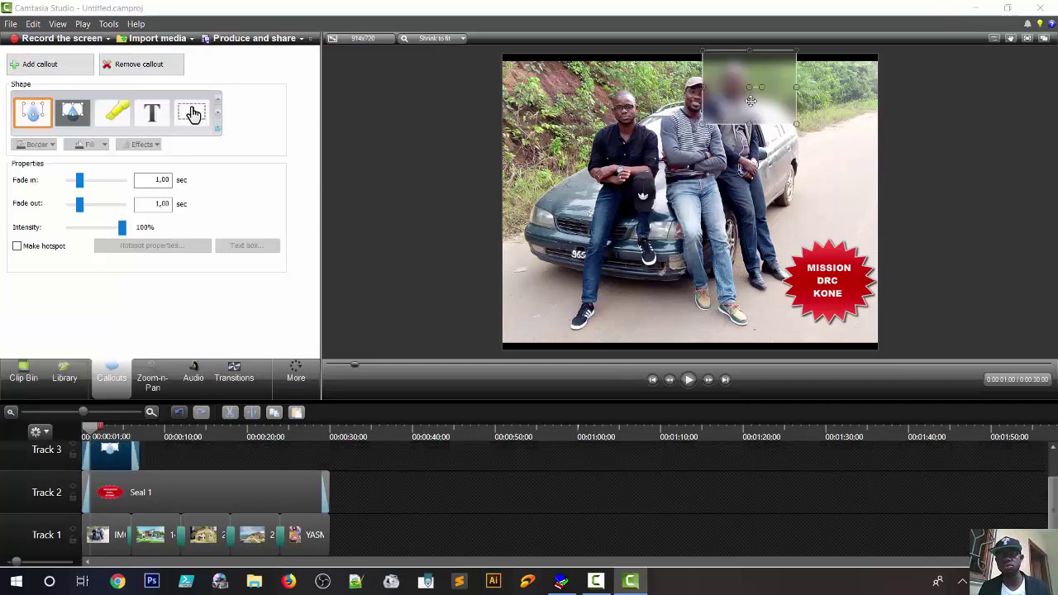
# - Reduce the blur callout's height from both edges to a thin strip across the tallest man's face
pyautogui.rightClick(749, 50)
pyautogui.click(747, 51)
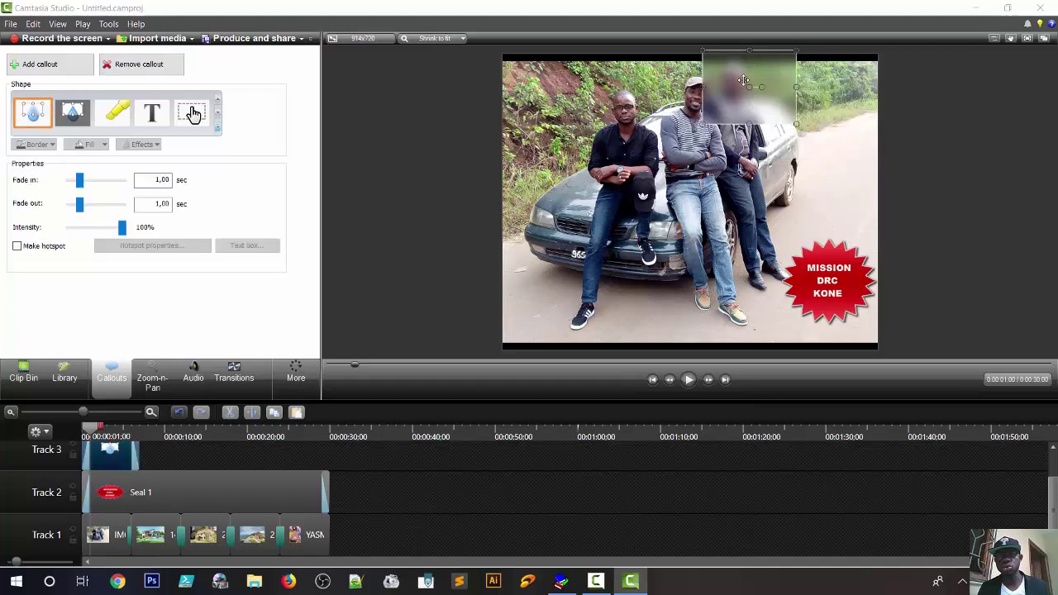
pyautogui.moveTo(749, 49); pyautogui.dragTo(748, 76)
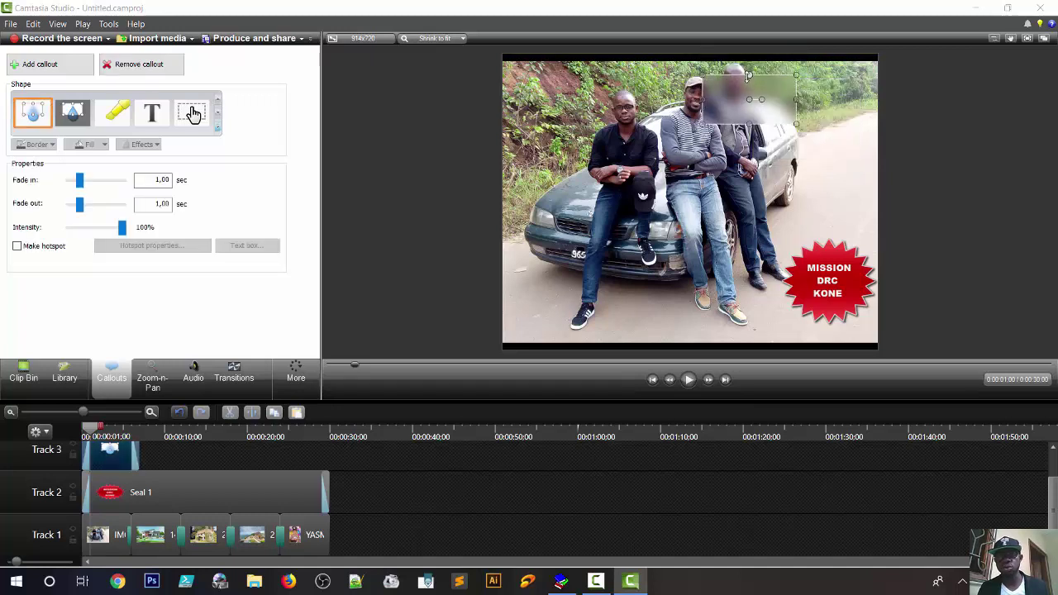
pyautogui.moveTo(749, 124); pyautogui.dragTo(749, 80)
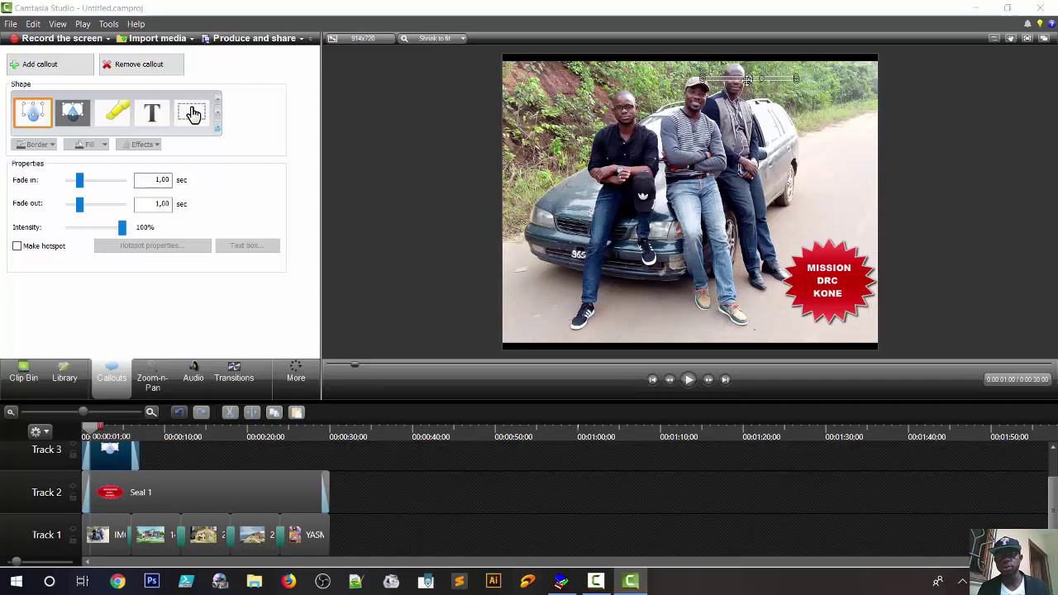
pyautogui.rightClick(739, 76)
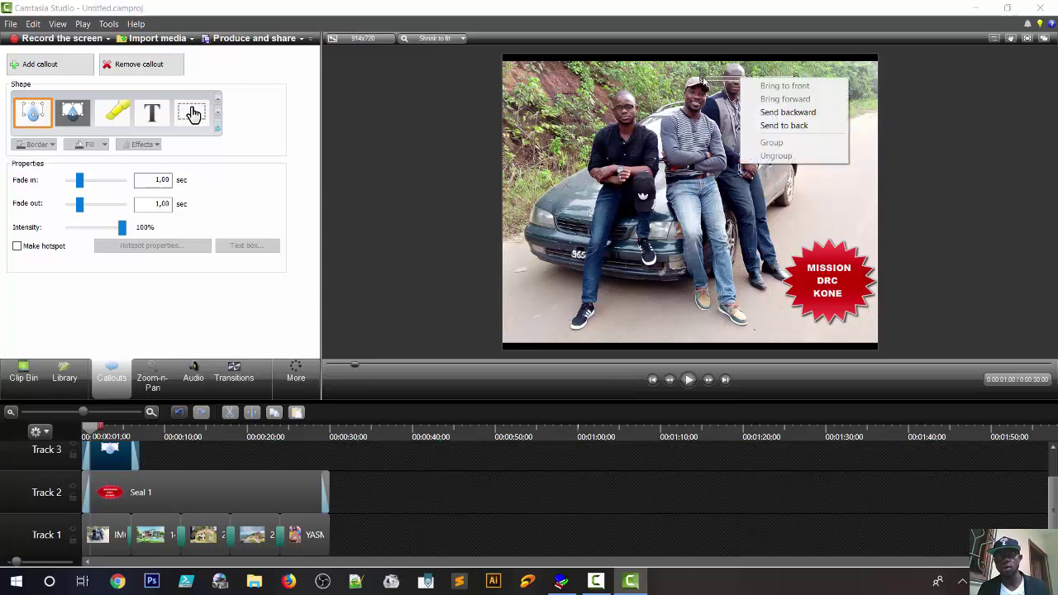
pyautogui.click(703, 78)
pyautogui.moveTo(702, 76); pyautogui.dragTo(702, 74)
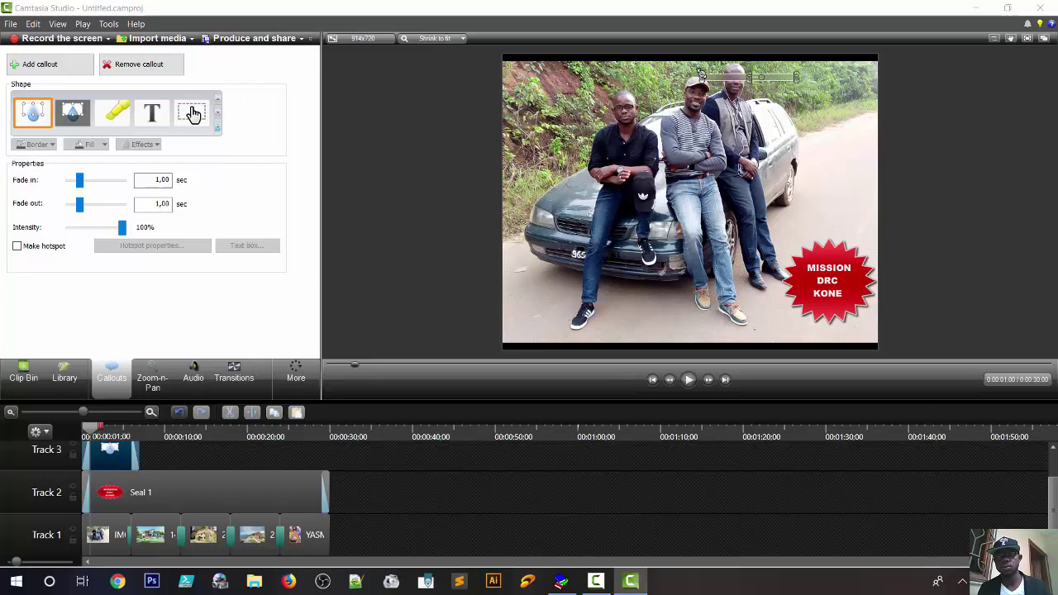
# - Narrow the blur strip from the side nearest the middle man so it starts at the tallest man's face
pyautogui.rightClick(724, 74)
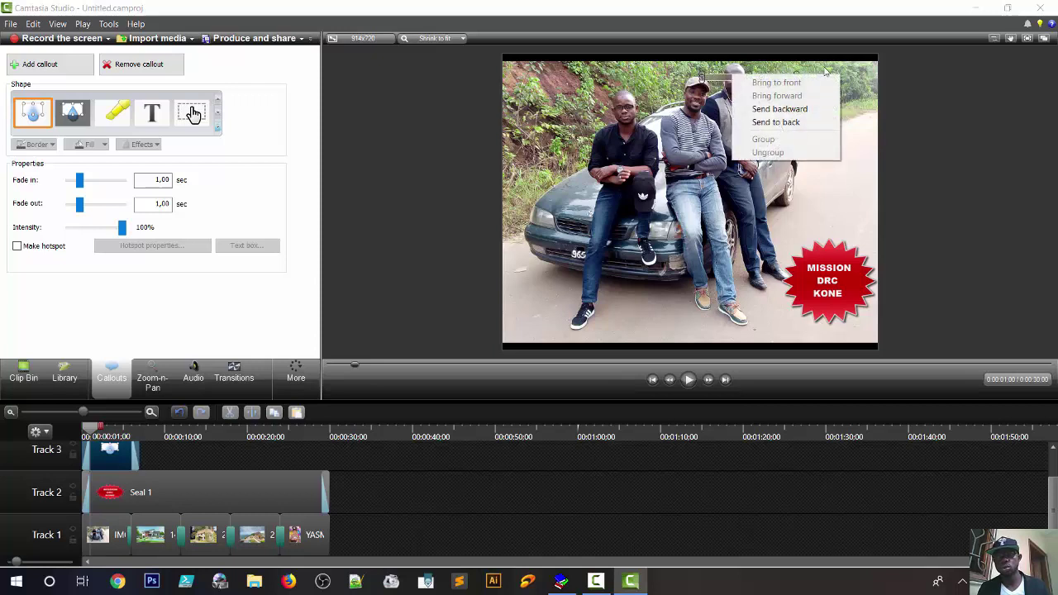
pyautogui.click(779, 80)
pyautogui.click(780, 78)
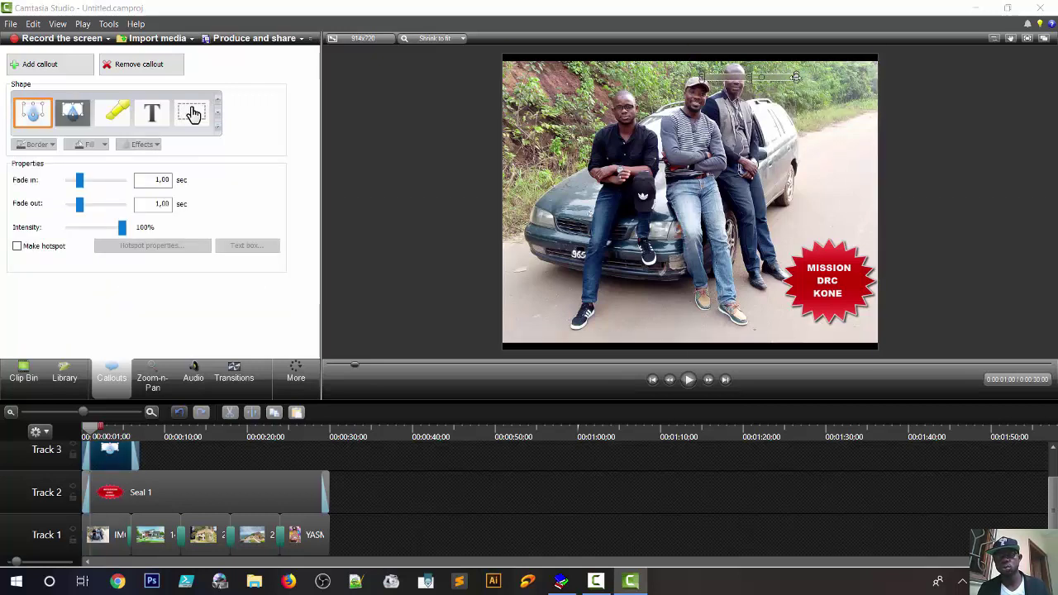
pyautogui.moveTo(702, 78); pyautogui.dragTo(729, 76)
pyautogui.click(798, 85)
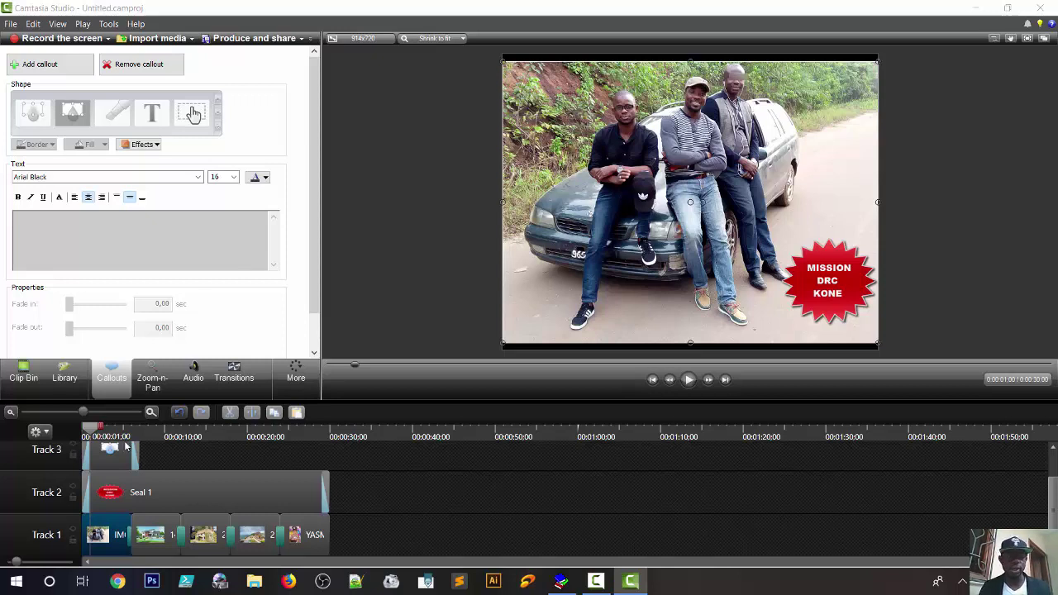
# - Import the audio file Fonds sonore.mp3 from the TUTO > SON folder into the clip bin
pyautogui.click(24, 374)
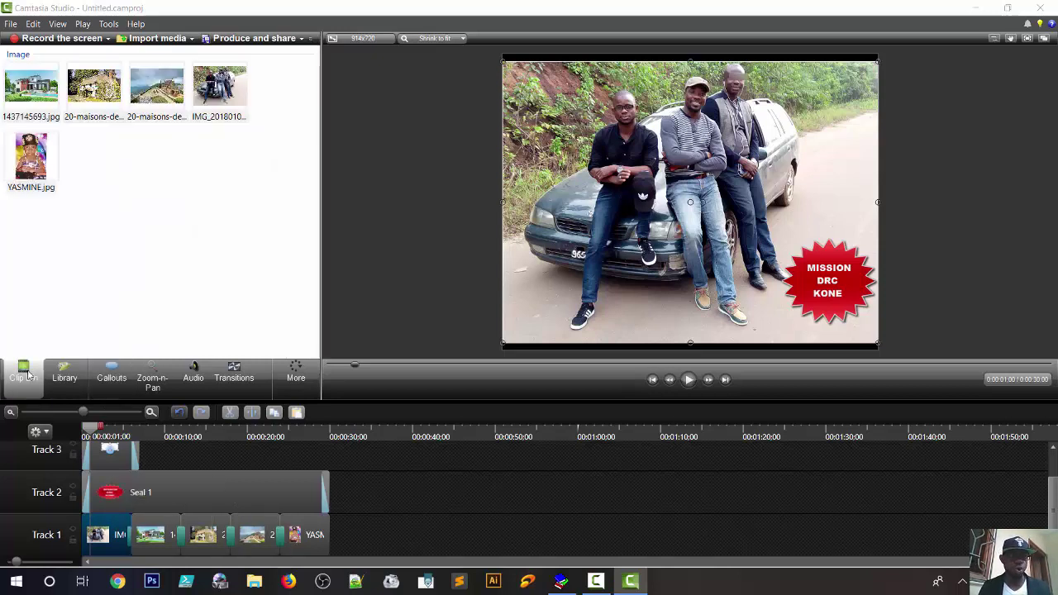
pyautogui.rightClick(132, 194)
pyautogui.click(173, 199)
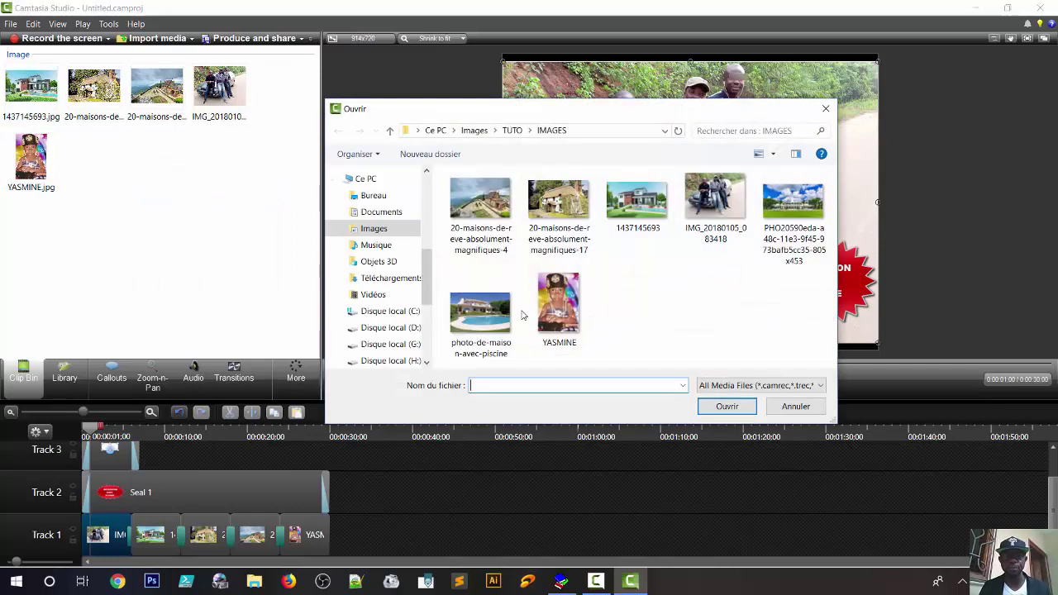
pyautogui.click(513, 130)
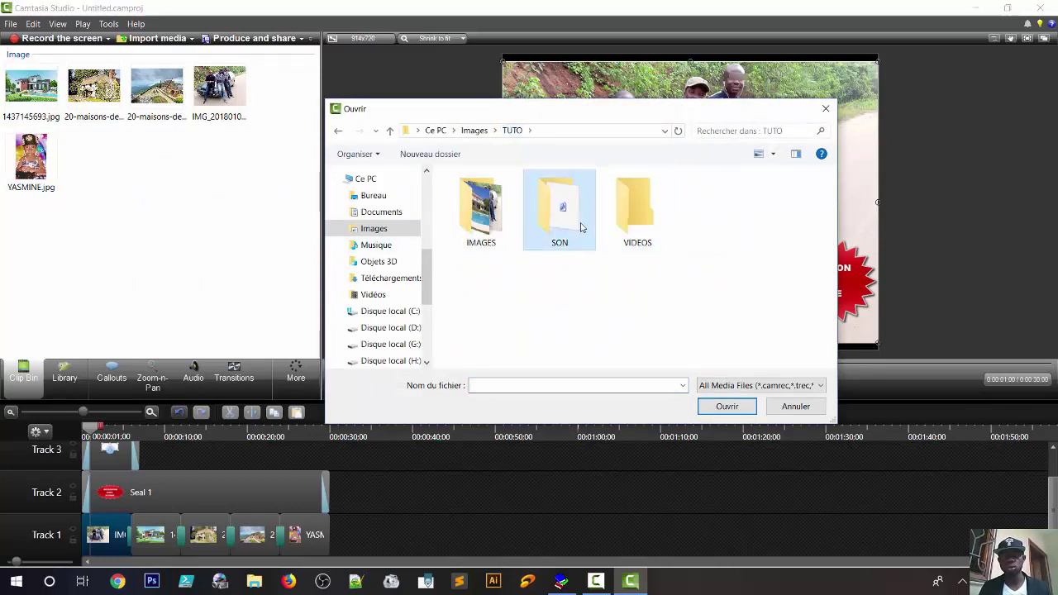
pyautogui.doubleClick(580, 227)
pyautogui.doubleClick(493, 204)
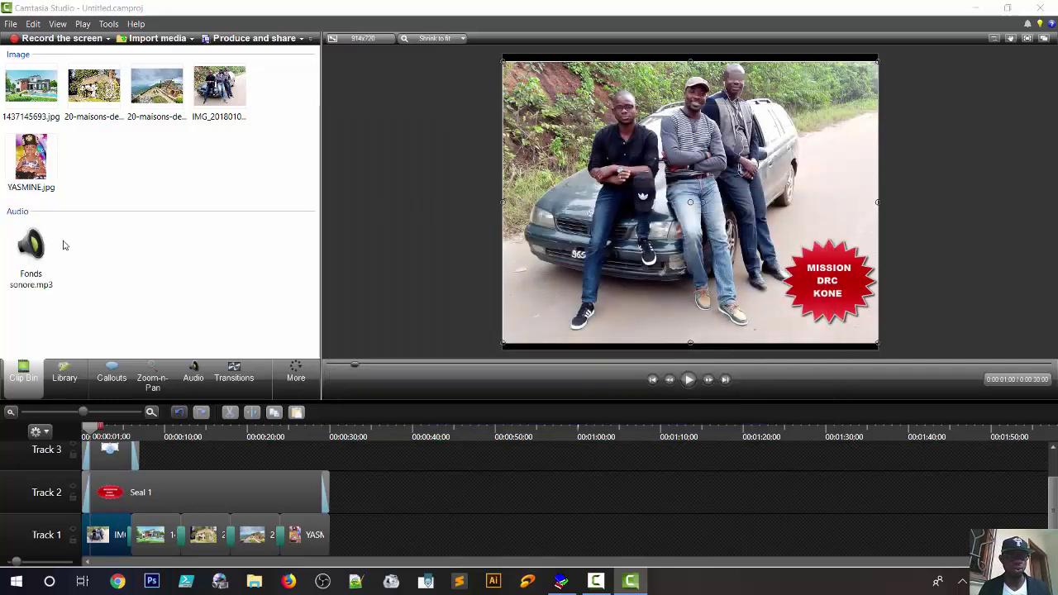
# - Add Fonds sonore.mp3 to the timeline at the playhead and check its audio track above the callouts
pyautogui.click(67, 245)
pyautogui.rightClick(69, 244)
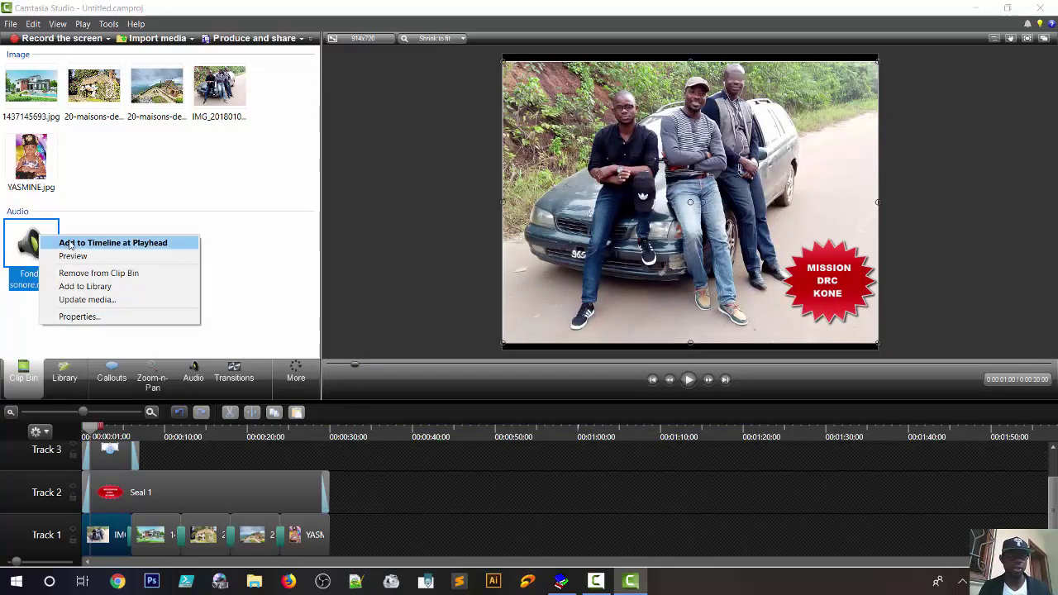
pyautogui.click(70, 243)
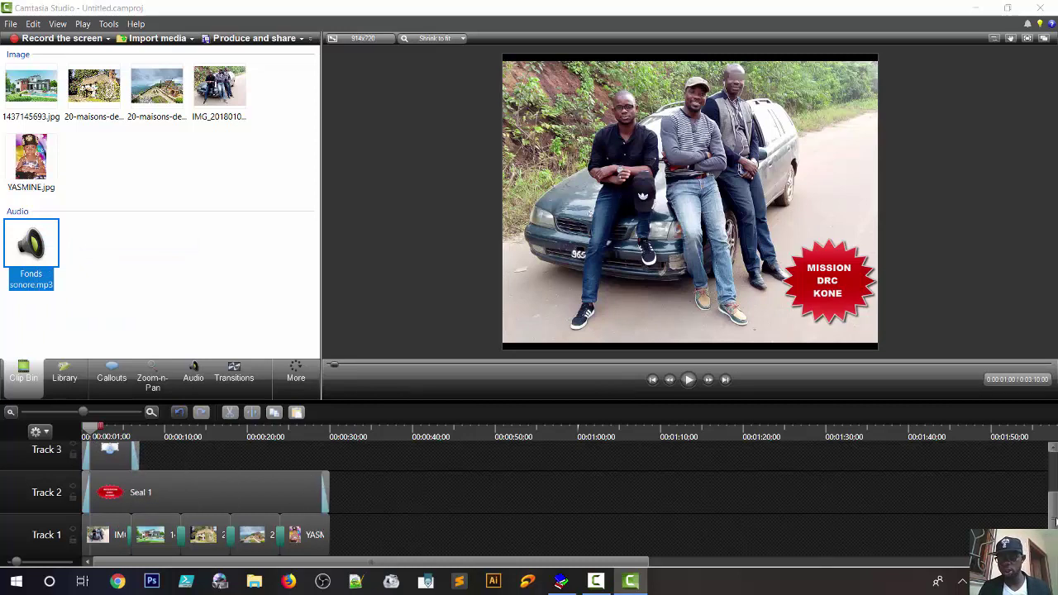
pyautogui.moveTo(1054, 522); pyautogui.dragTo(1055, 477)
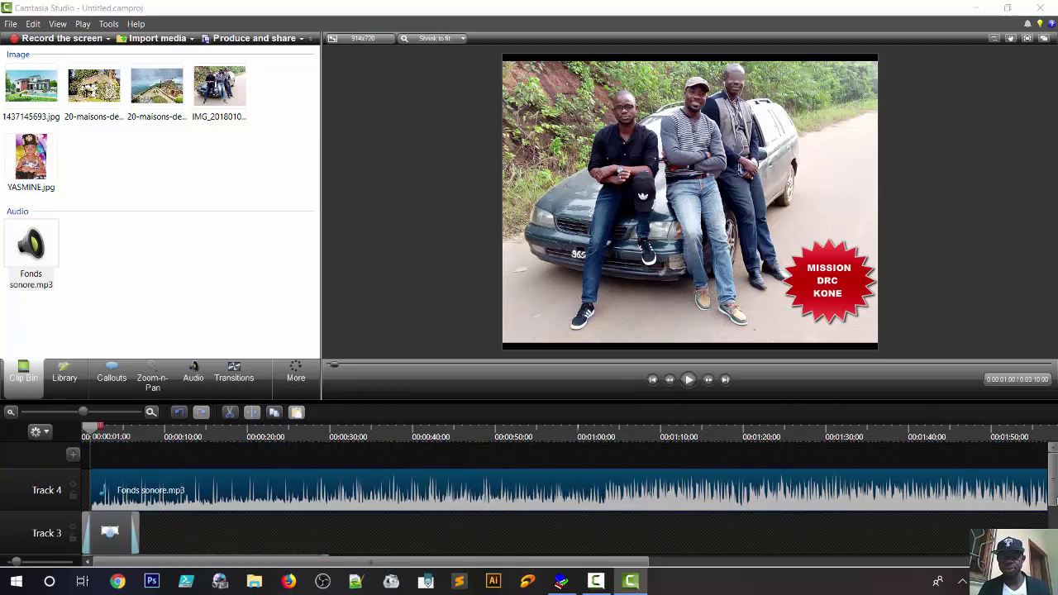
pyautogui.rightClick(1056, 491)
pyautogui.click(993, 451)
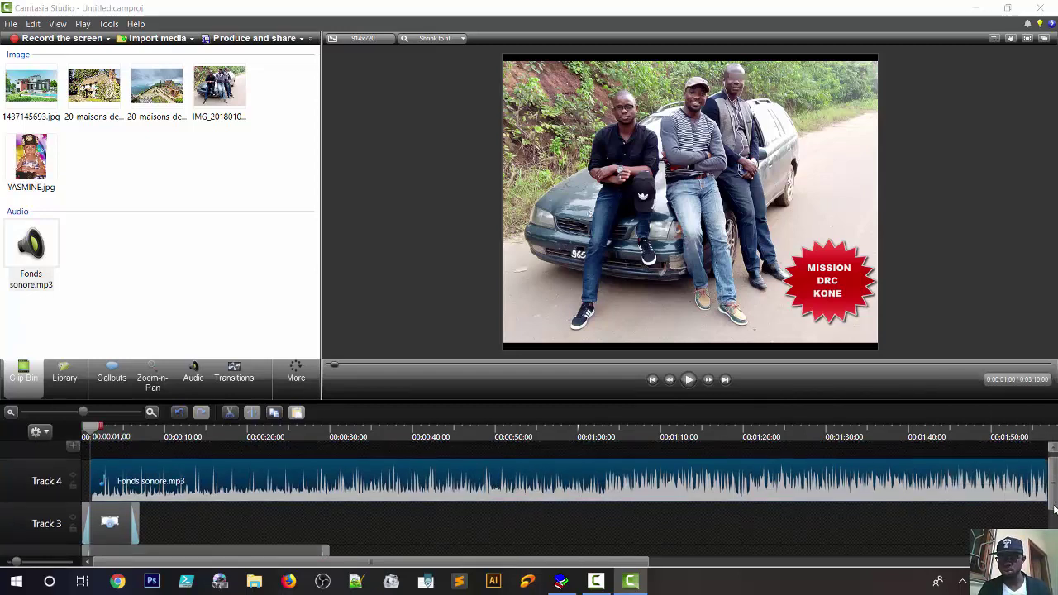
pyautogui.scroll(-2, 993, 451)
pyautogui.scroll(-1, 529, 497)
pyautogui.scroll(3, 529, 497)
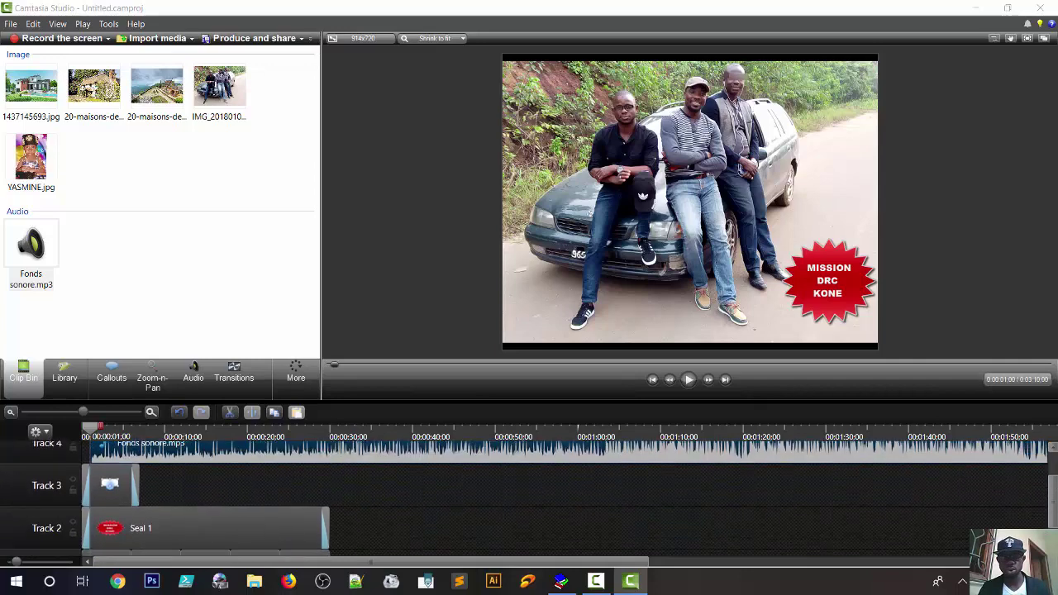
pyautogui.moveTo(1056, 513); pyautogui.dragTo(1057, 514)
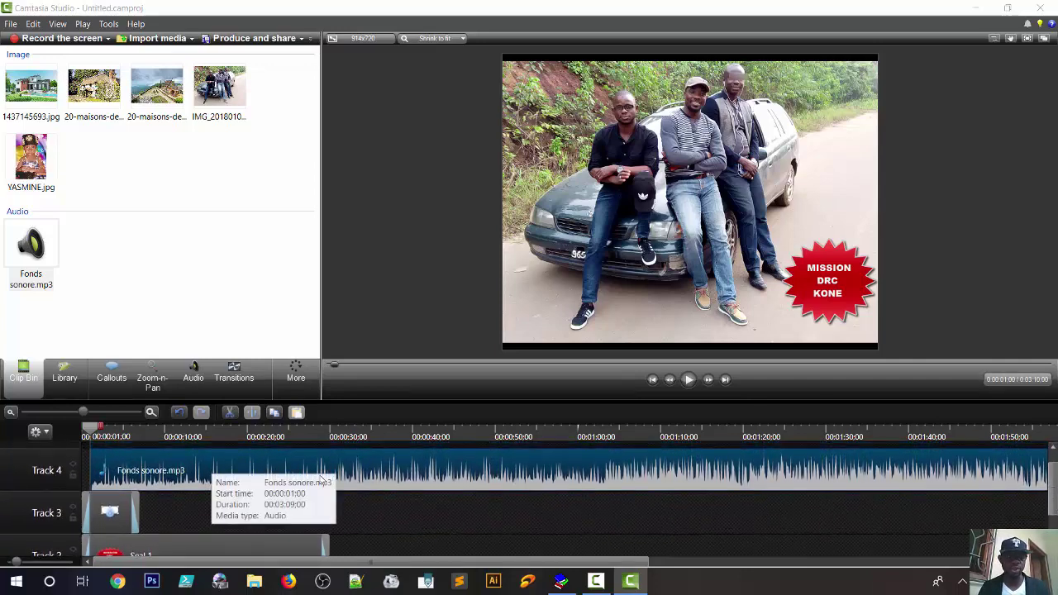
# - Cut the timeline section from 30 seconds to the end of the music at 3:10
pyautogui.moveTo(99, 430); pyautogui.dragTo(333, 460)
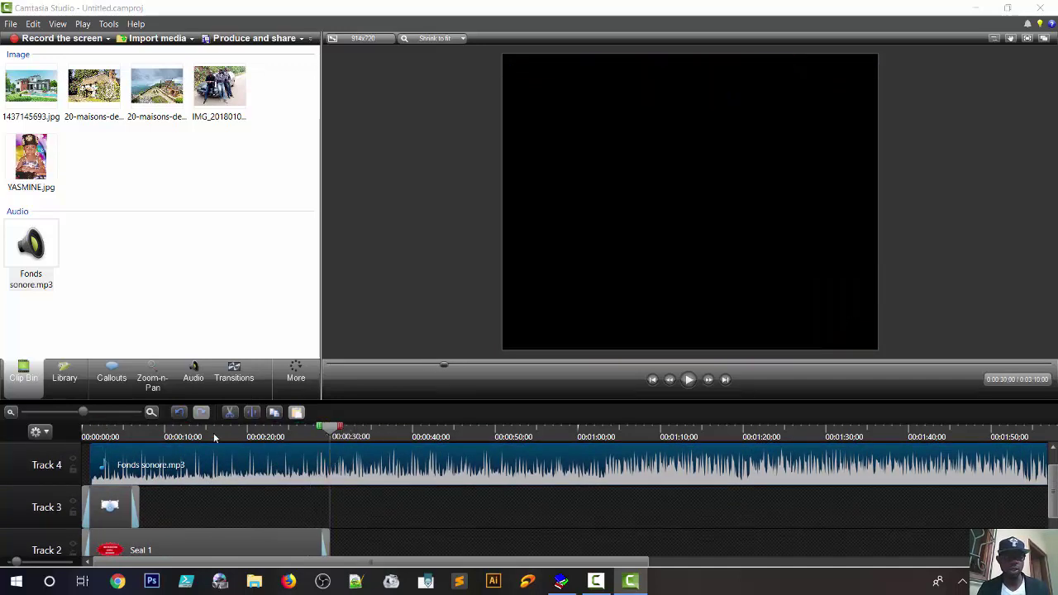
pyautogui.moveTo(80, 415); pyautogui.dragTo(50, 418)
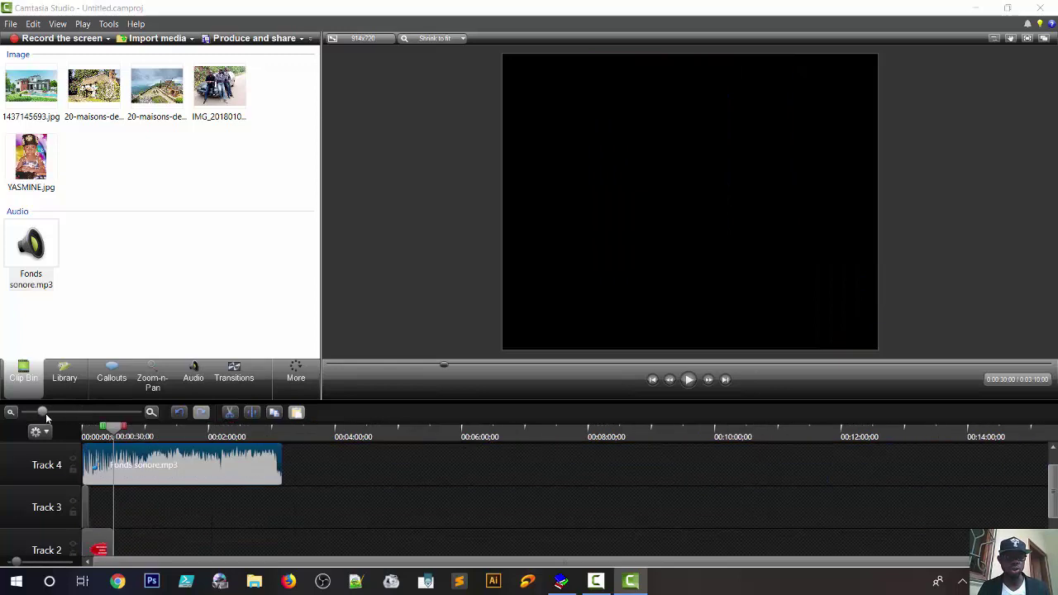
pyautogui.moveTo(127, 429); pyautogui.dragTo(315, 435)
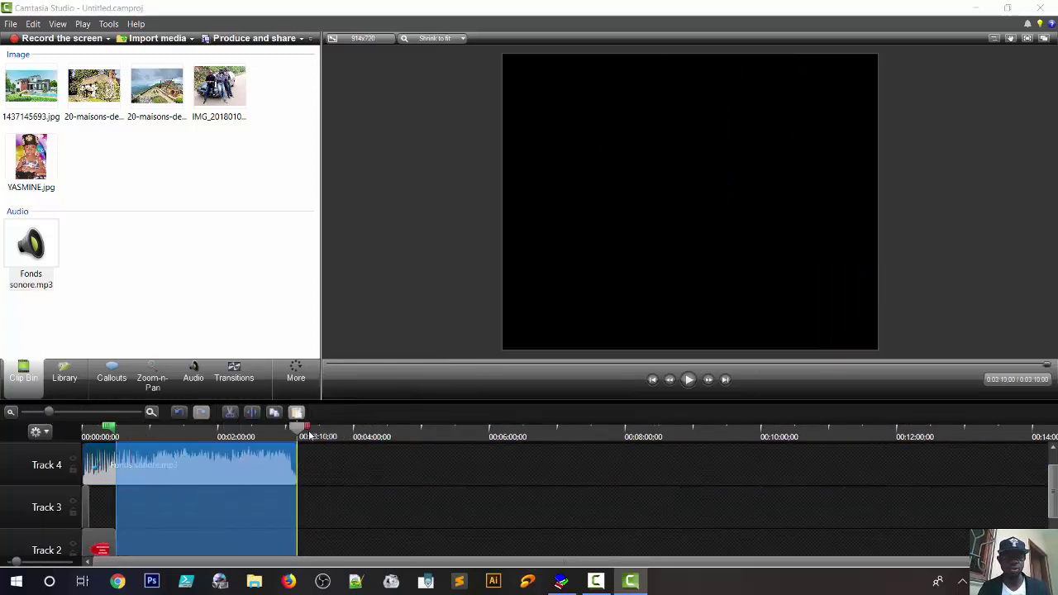
pyautogui.click(229, 414)
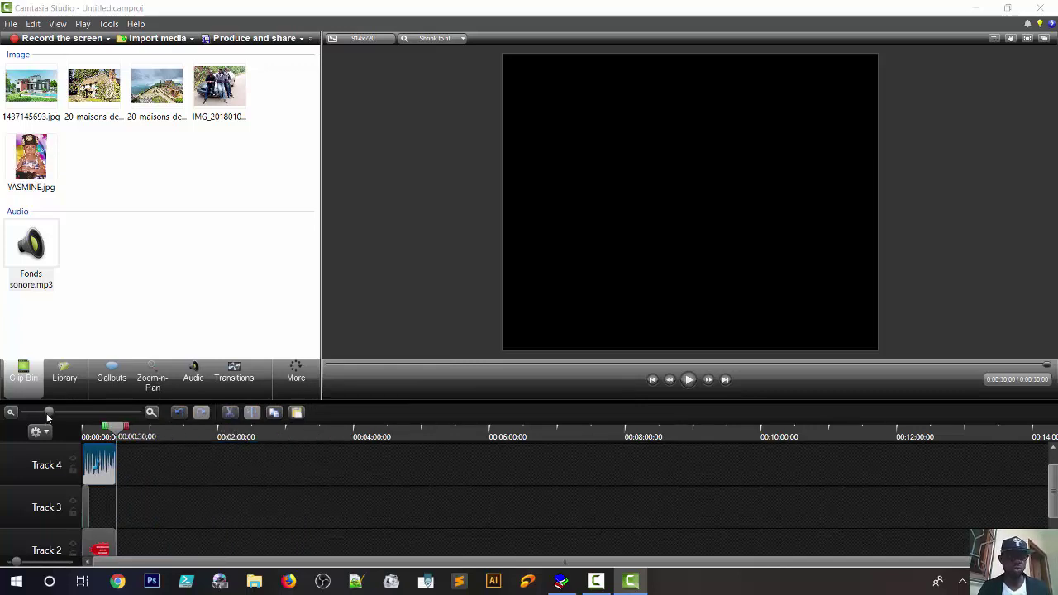
# - Move the Fonds sonore.mp3 clip to start at 0 seconds and extend its end to 30 seconds
pyautogui.moveTo(48, 412); pyautogui.dragTo(101, 417)
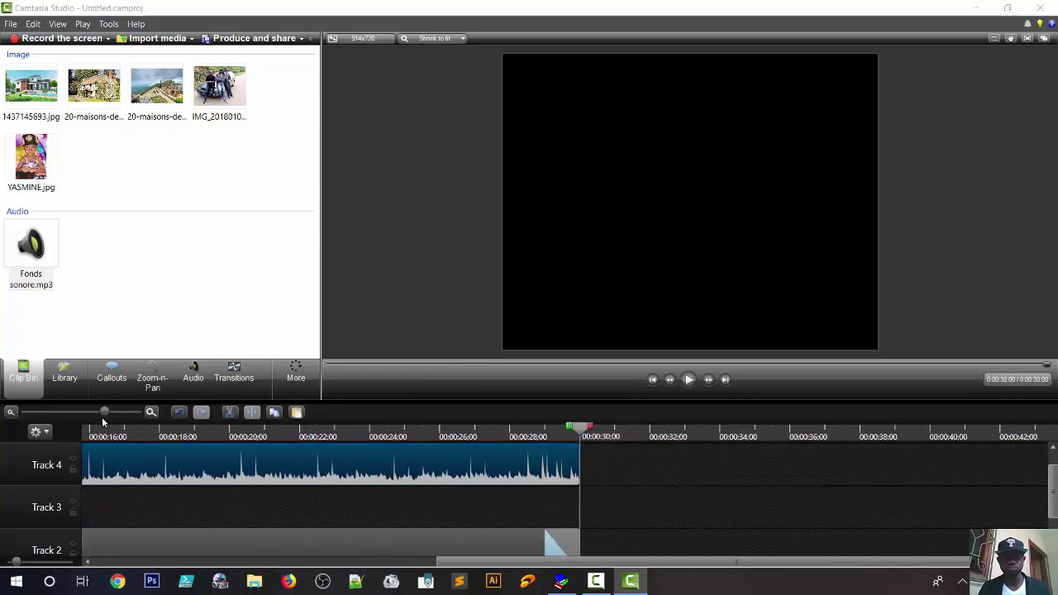
pyautogui.moveTo(441, 564); pyautogui.dragTo(92, 569)
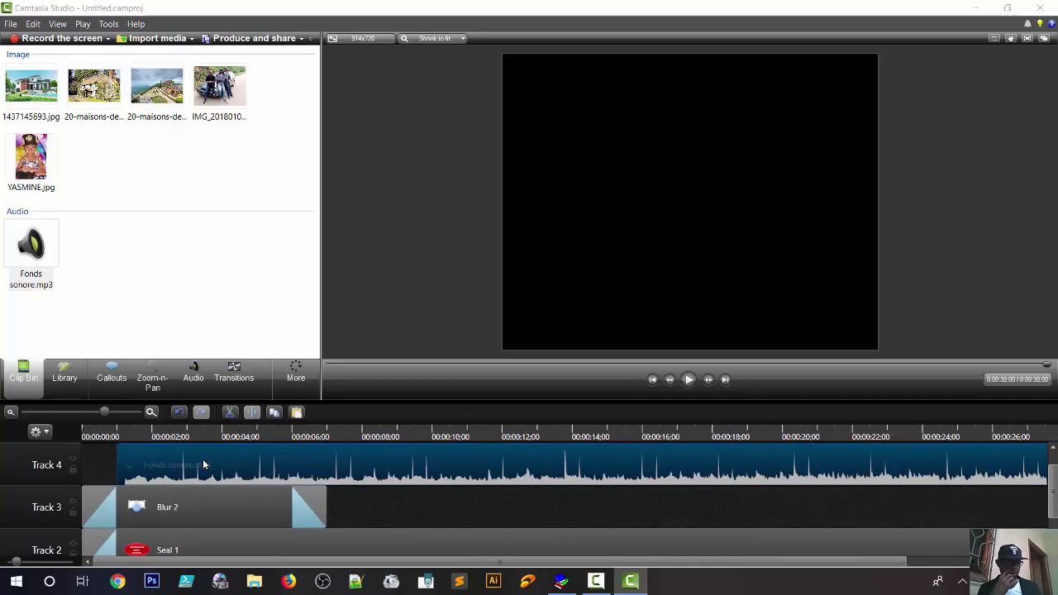
pyautogui.moveTo(220, 463); pyautogui.dragTo(149, 449)
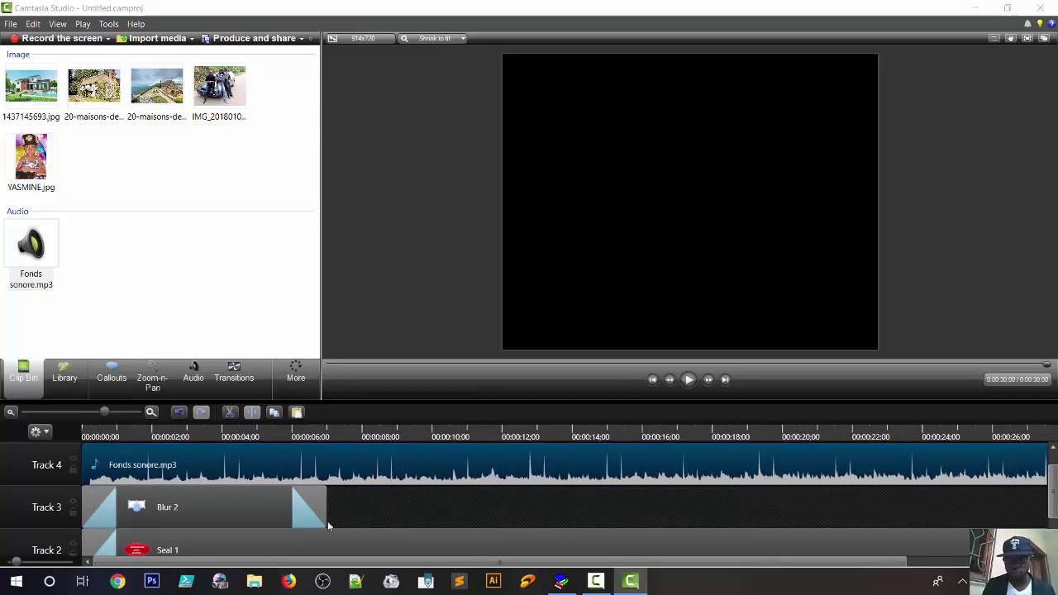
pyautogui.moveTo(658, 572); pyautogui.dragTo(710, 571)
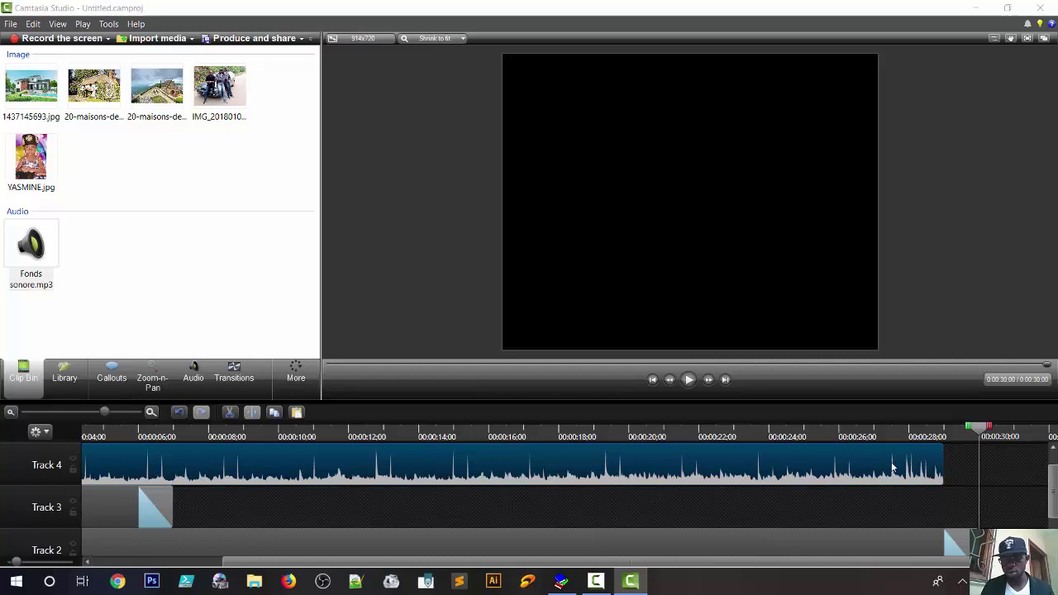
pyautogui.moveTo(947, 475); pyautogui.dragTo(974, 484)
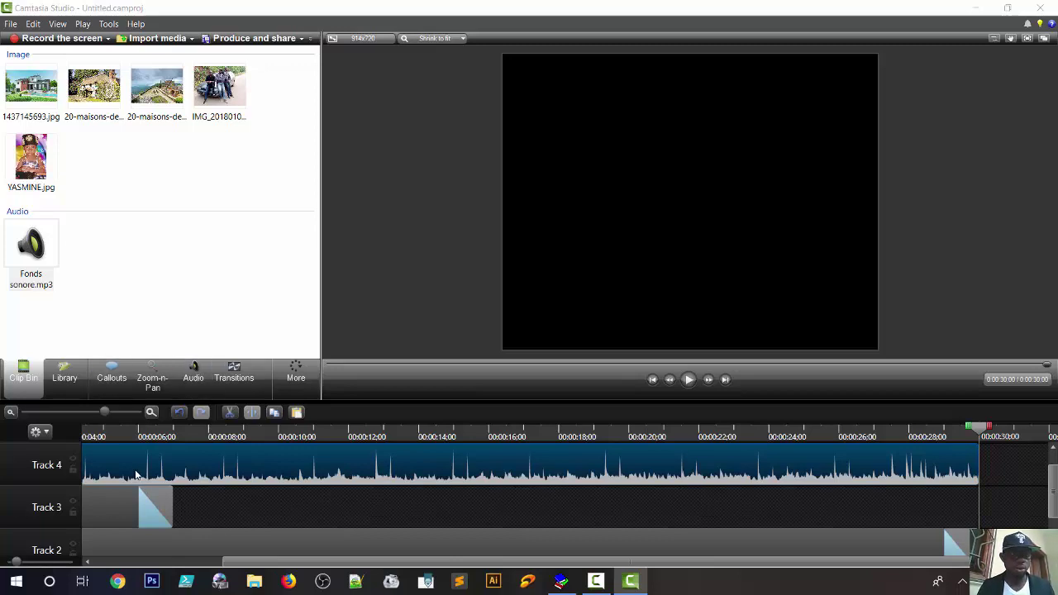
# - Add a fade-in to the Fonds sonore.mp3 clip and lengthen it to about 4 seconds
pyautogui.click(195, 379)
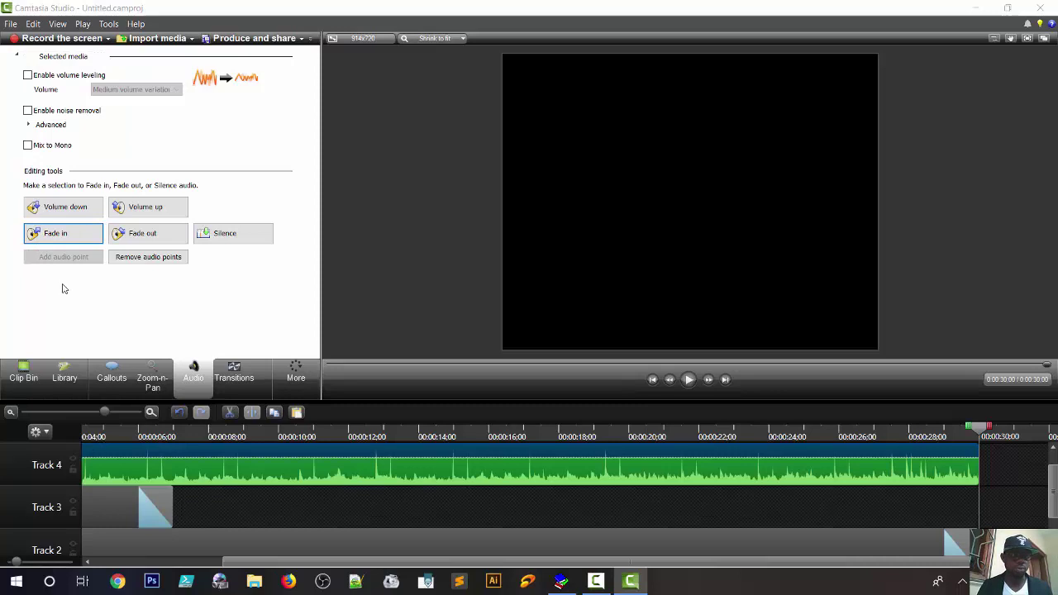
pyautogui.click(56, 237)
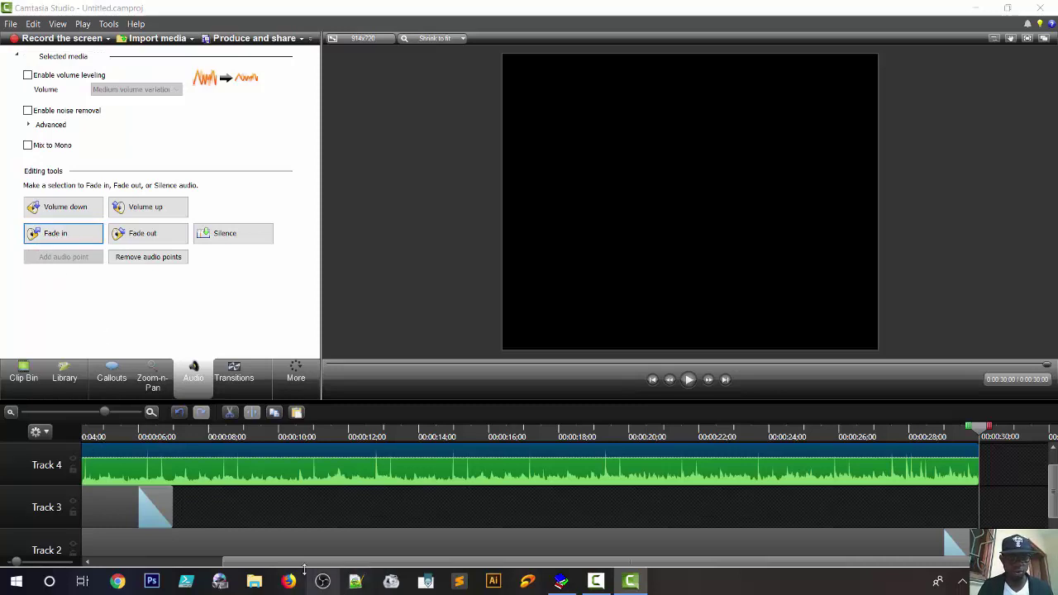
pyautogui.moveTo(290, 565); pyautogui.dragTo(153, 565)
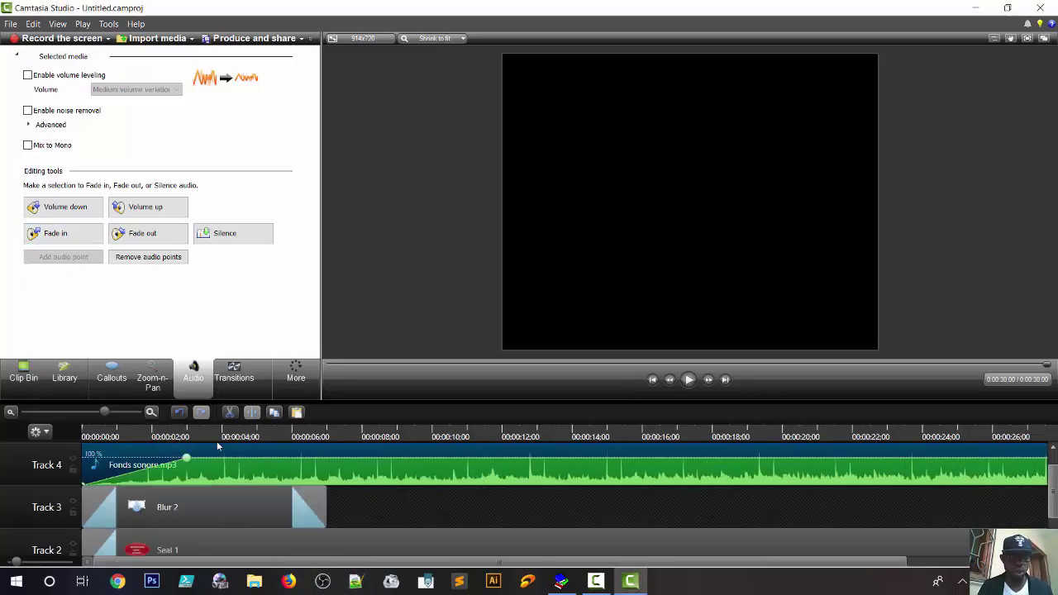
pyautogui.moveTo(203, 459); pyautogui.dragTo(222, 459)
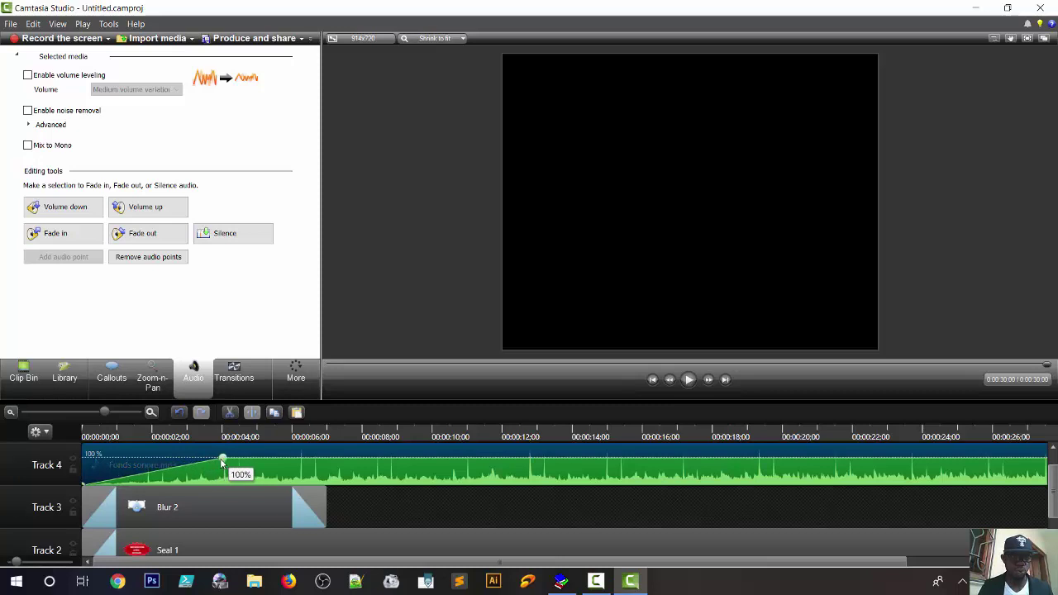
# - Add a fade-out to the music clip and lengthen it to start at about 26.7 seconds
pyautogui.click(143, 235)
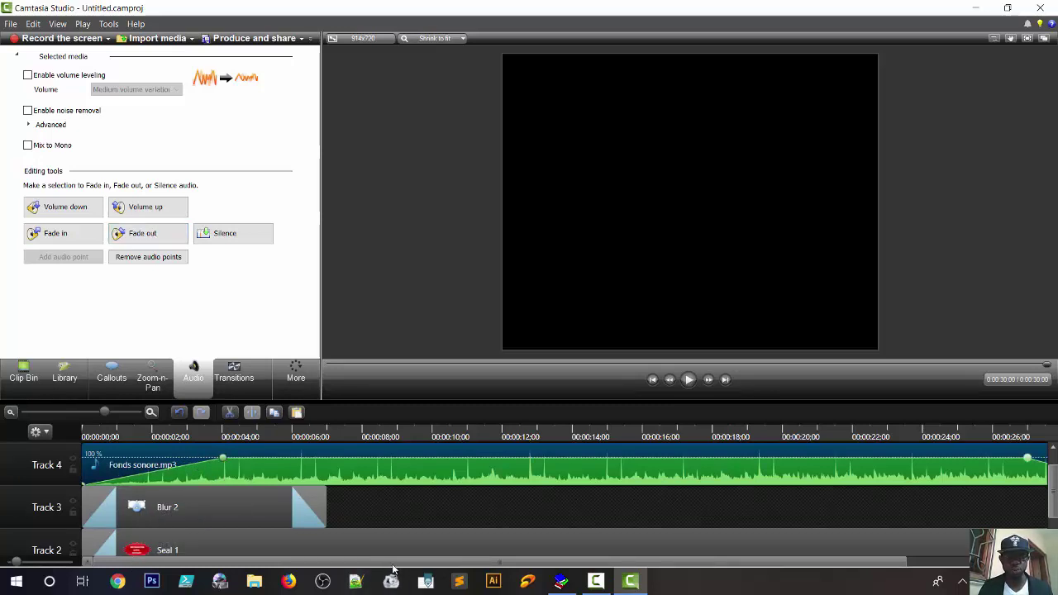
pyautogui.moveTo(389, 563); pyautogui.dragTo(741, 562)
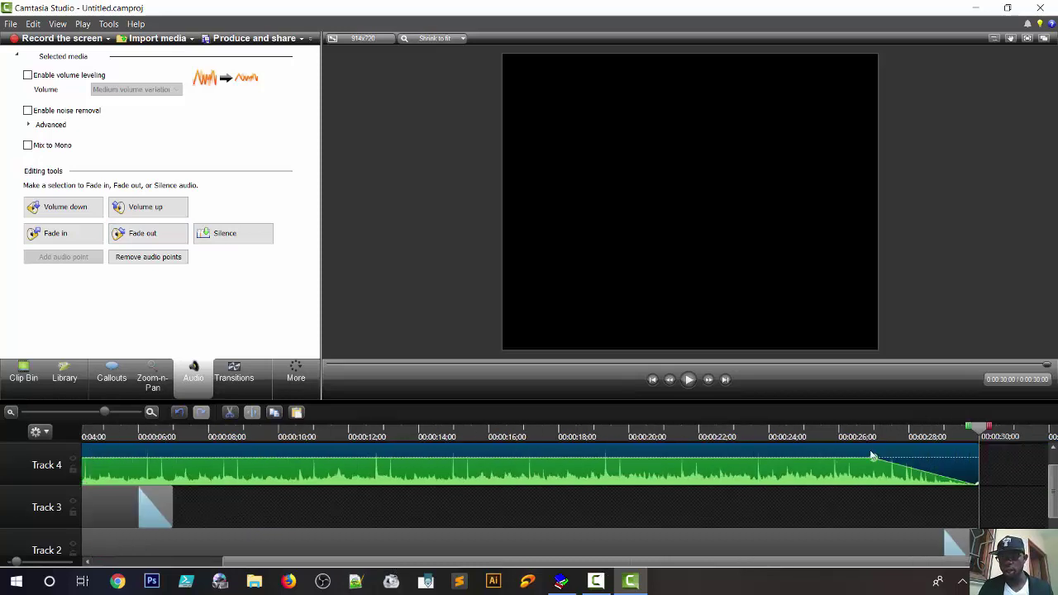
pyautogui.moveTo(874, 459); pyautogui.dragTo(864, 459)
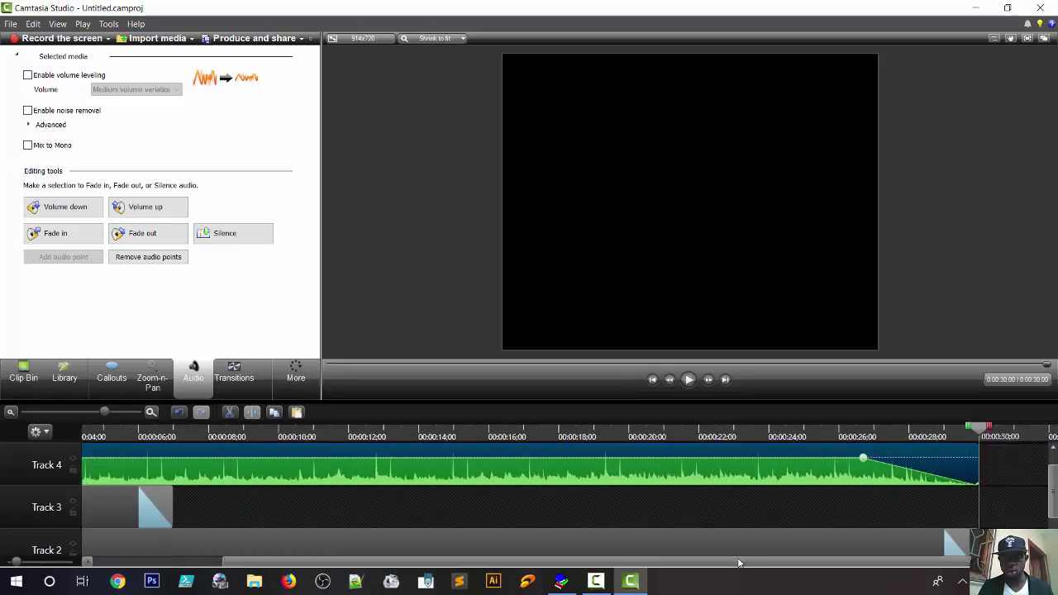
# - Raise the music's volume line, apply Volume up, and bring the line back down to about 100%
pyautogui.moveTo(718, 568); pyautogui.dragTo(547, 570)
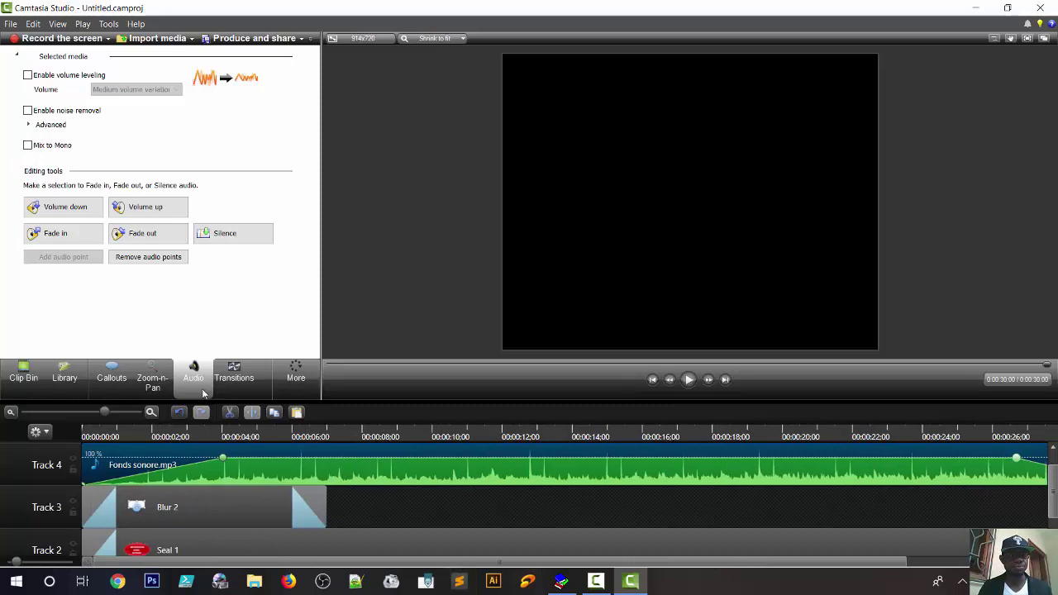
pyautogui.rightClick(299, 465)
pyautogui.click(300, 465)
pyautogui.moveTo(295, 458)
pyautogui.mouseDown()
pyautogui.moveTo(290, 436)
pyautogui.moveTo(294, 461)
pyautogui.mouseUp()
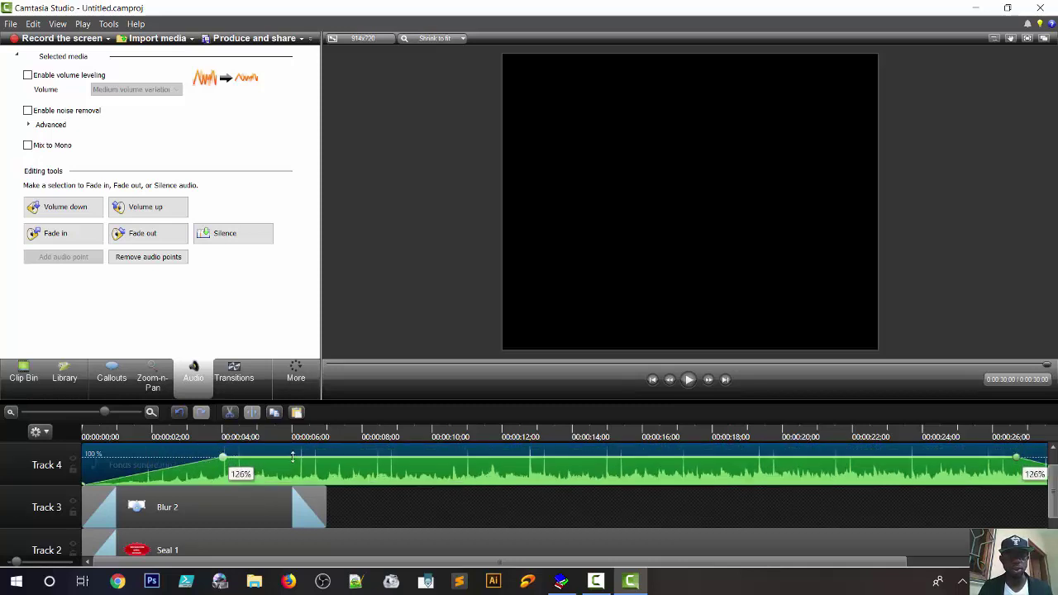
pyautogui.click(157, 205)
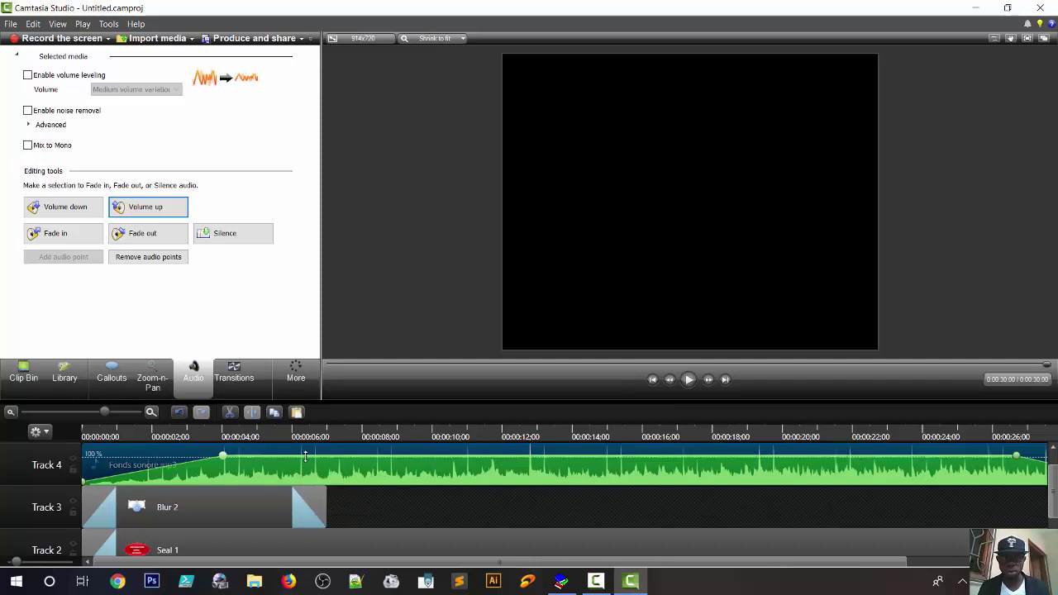
pyautogui.moveTo(310, 457); pyautogui.dragTo(334, 457)
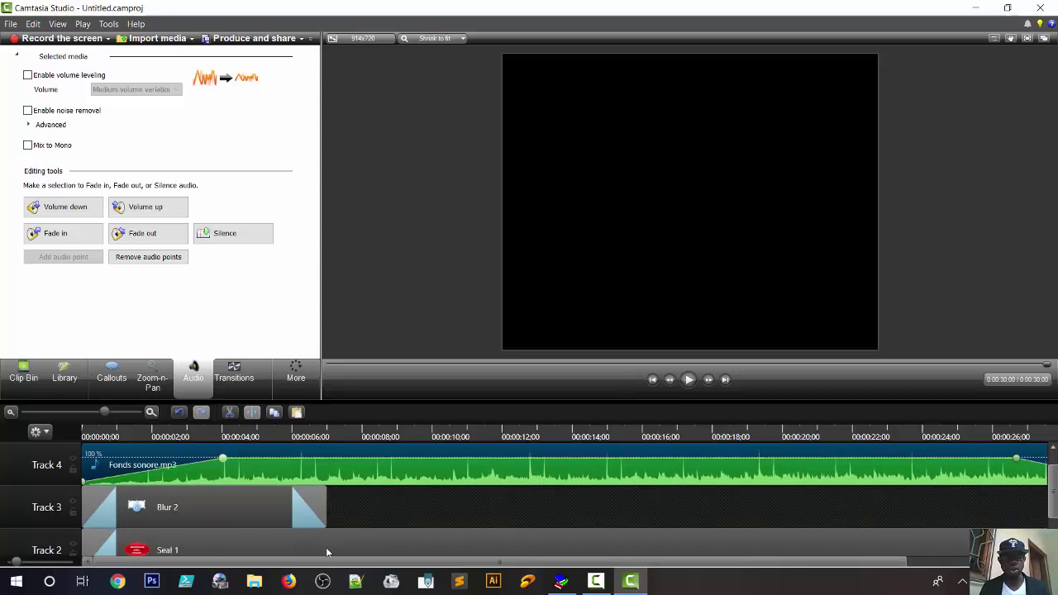
# - Set the MISSION DRC KONE seal callout's fade in to 1,77 sec and its fade out to 1,93 sec
pyautogui.scroll(-5, 362, 529)
pyautogui.scroll(5, 472, 545)
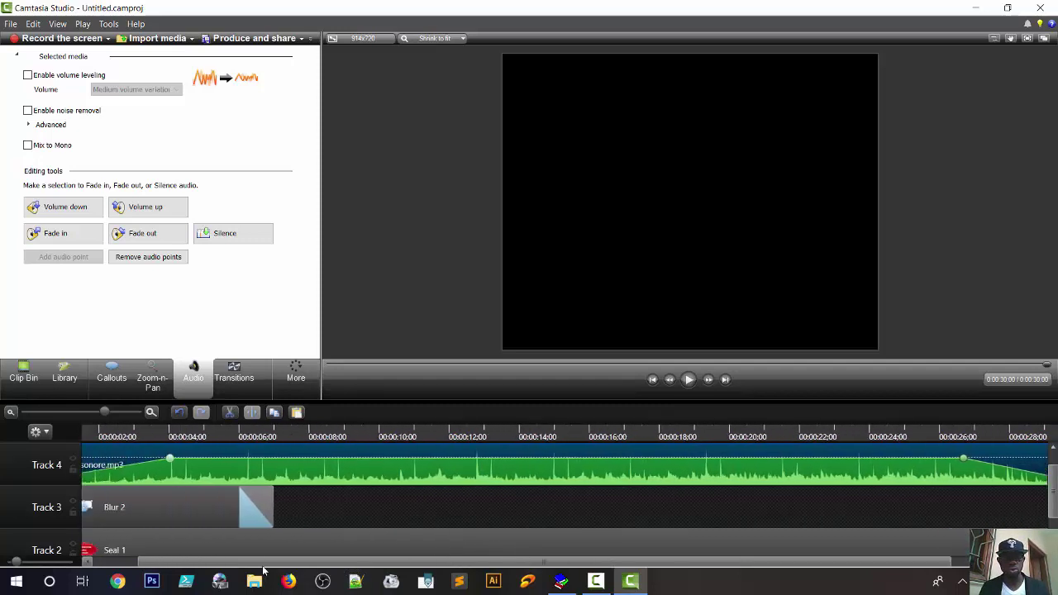
pyautogui.click(212, 549)
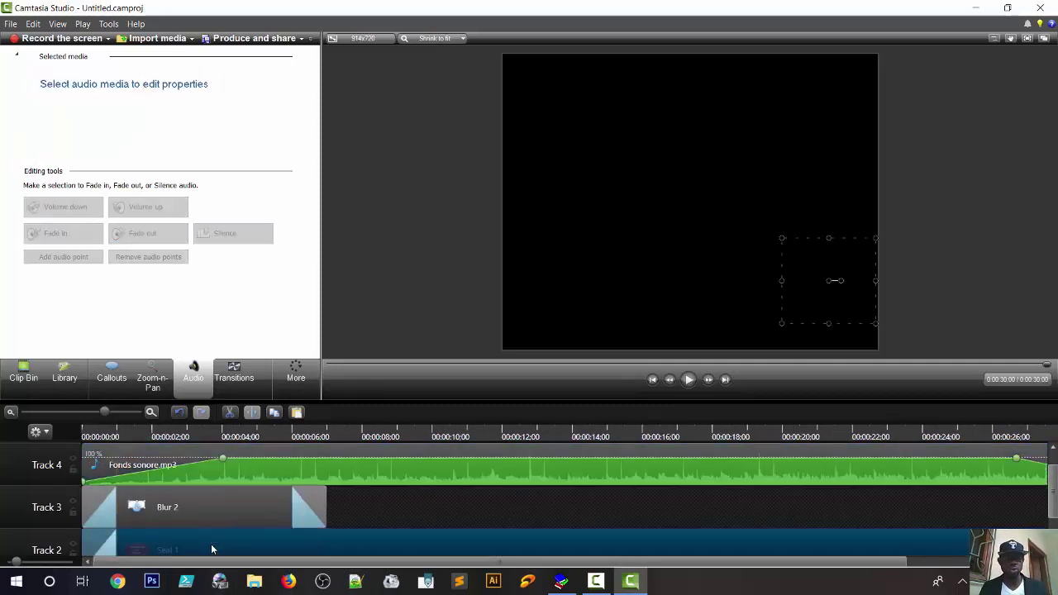
pyautogui.click(111, 382)
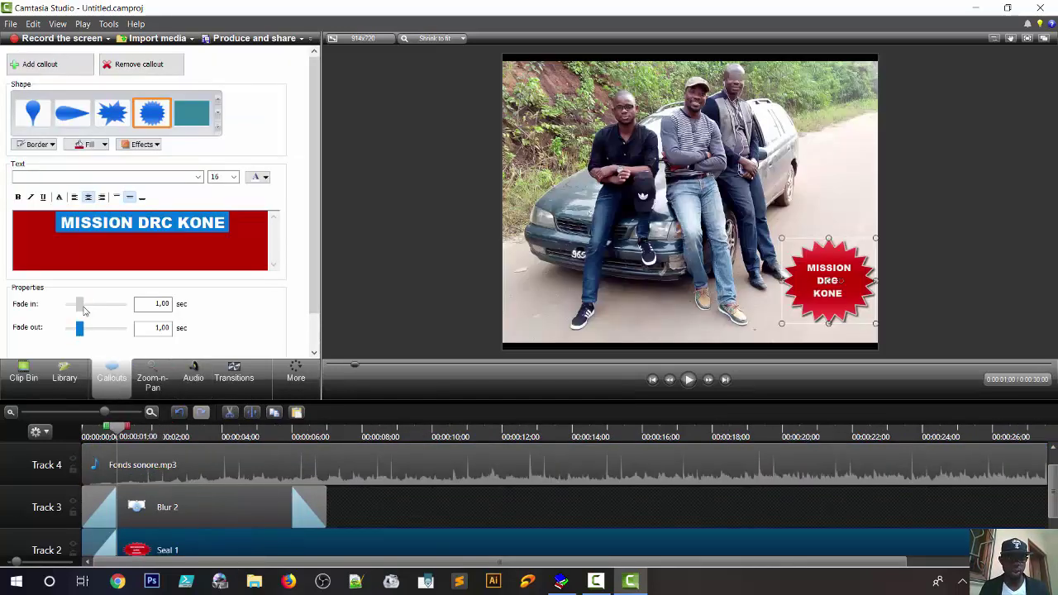
pyautogui.moveTo(79, 307); pyautogui.dragTo(90, 329)
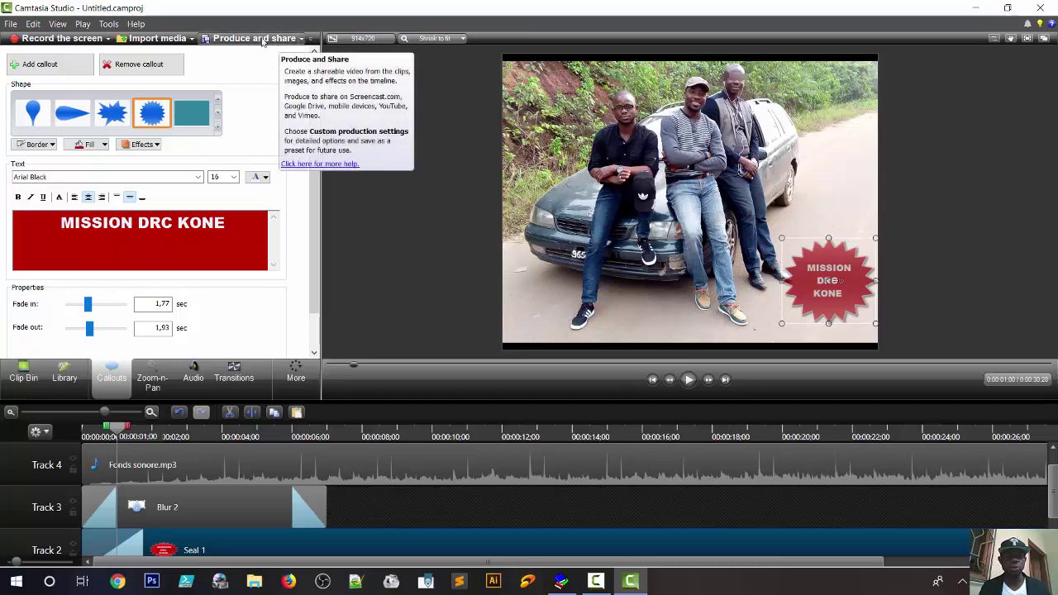
# - Start producing the video with the preset MP4 with Smart Player (up to 720p)
pyautogui.click(261, 40)
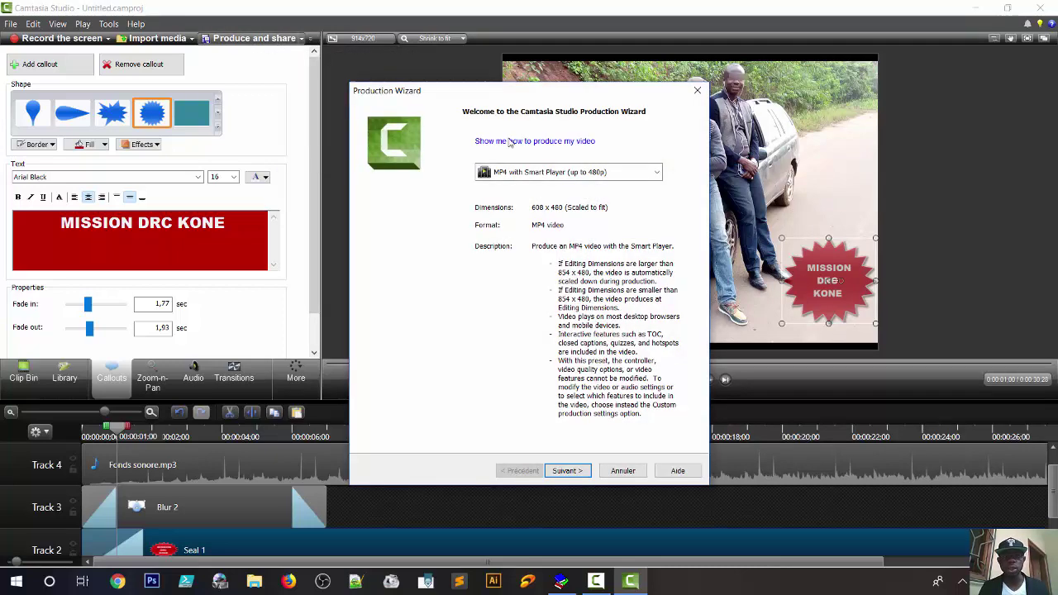
pyautogui.click(527, 174)
pyautogui.click(528, 174)
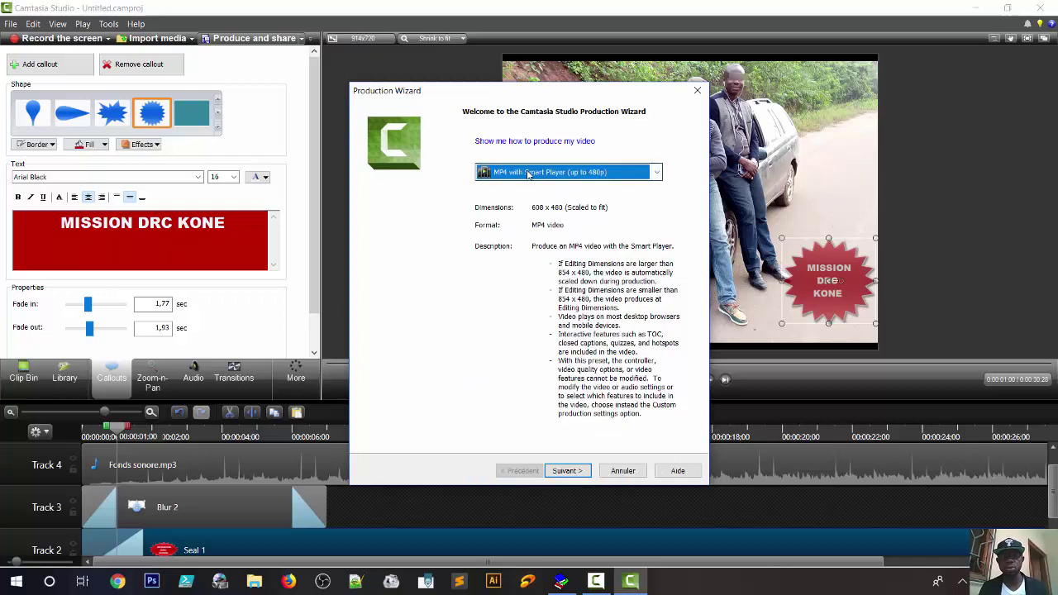
pyautogui.click(527, 174)
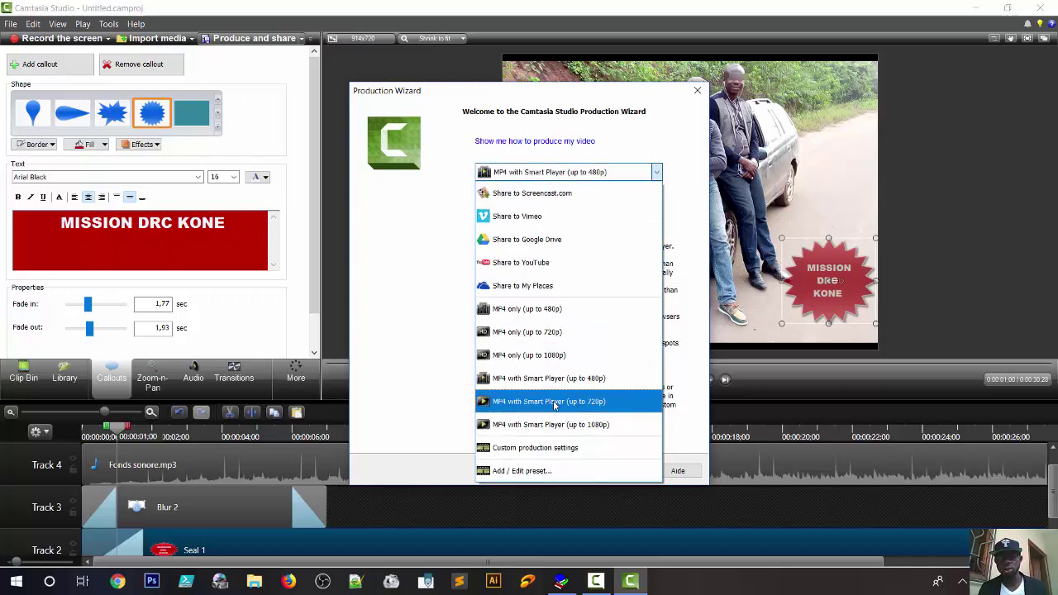
pyautogui.click(580, 401)
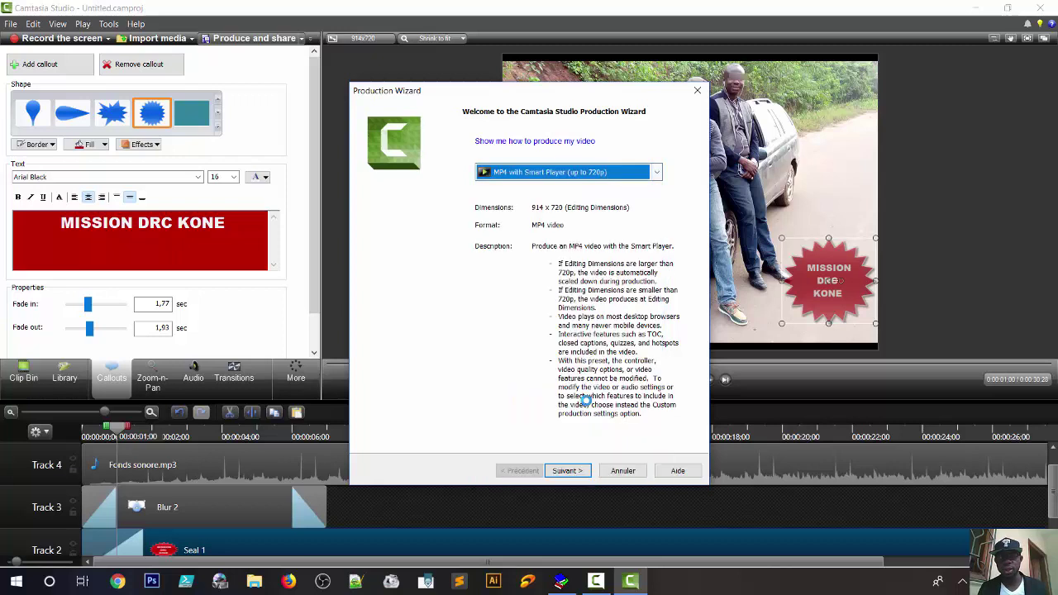
# - Name the production FORMATION MONTAGE VIDEOS, render it to the default Camtasia Studio folder and close the production results
pyautogui.click(567, 471)
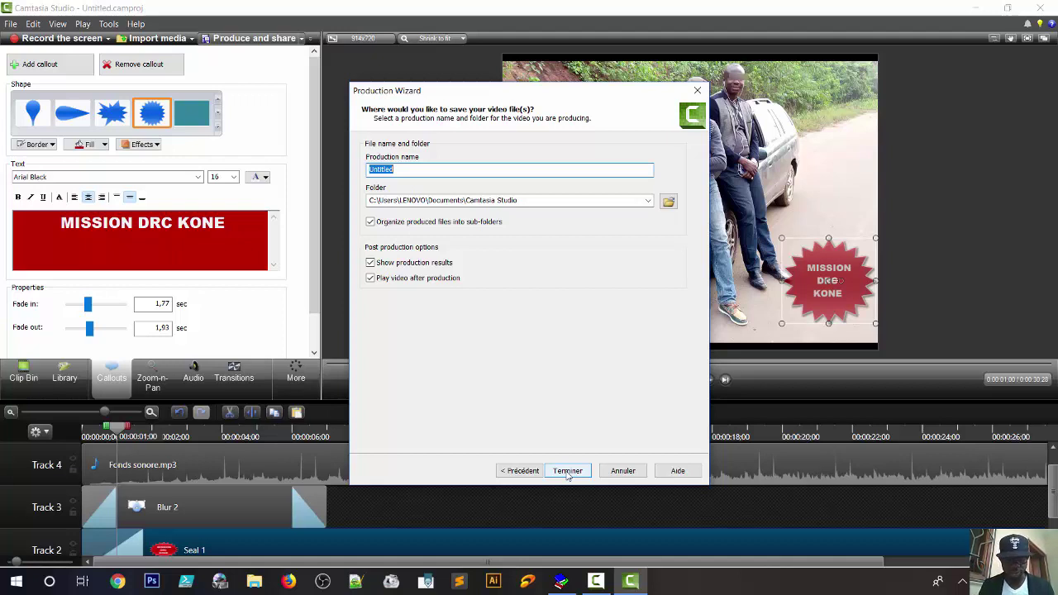
pyautogui.write('FORMATION MONTAGE VIDEOS')
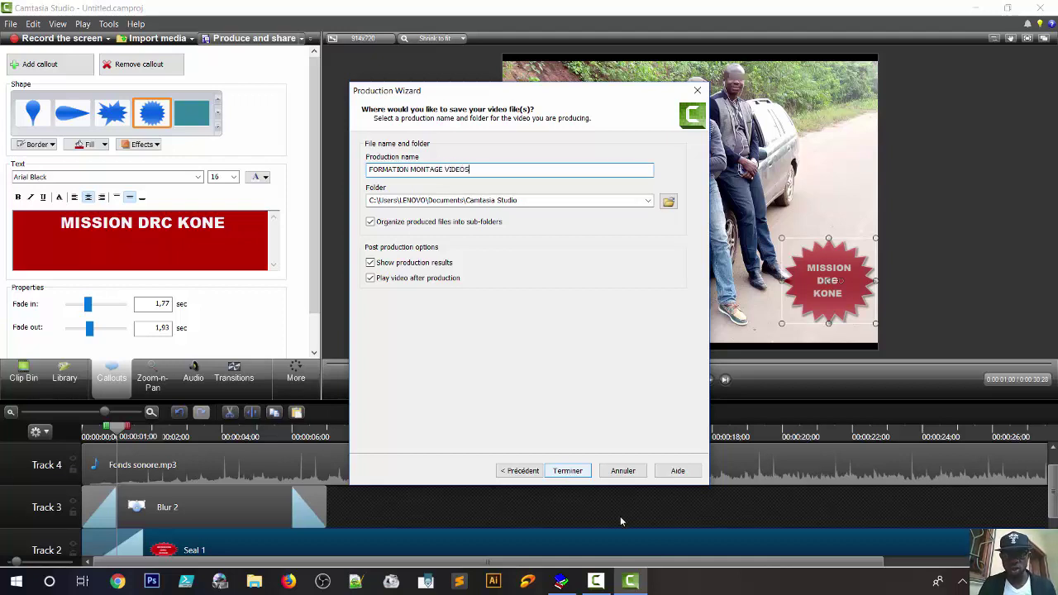
pyautogui.click(569, 472)
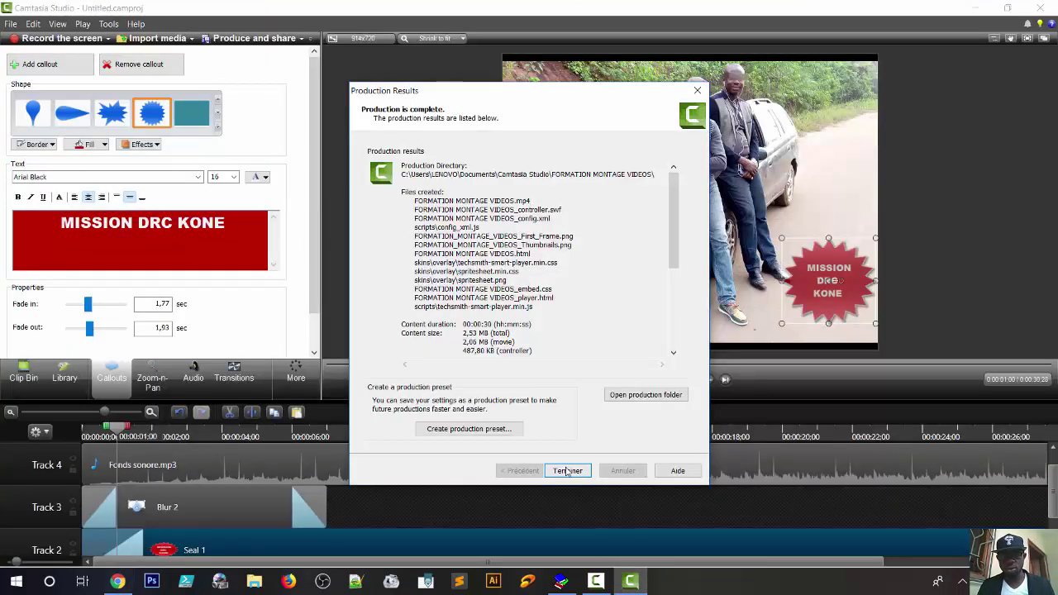
pyautogui.click(568, 471)
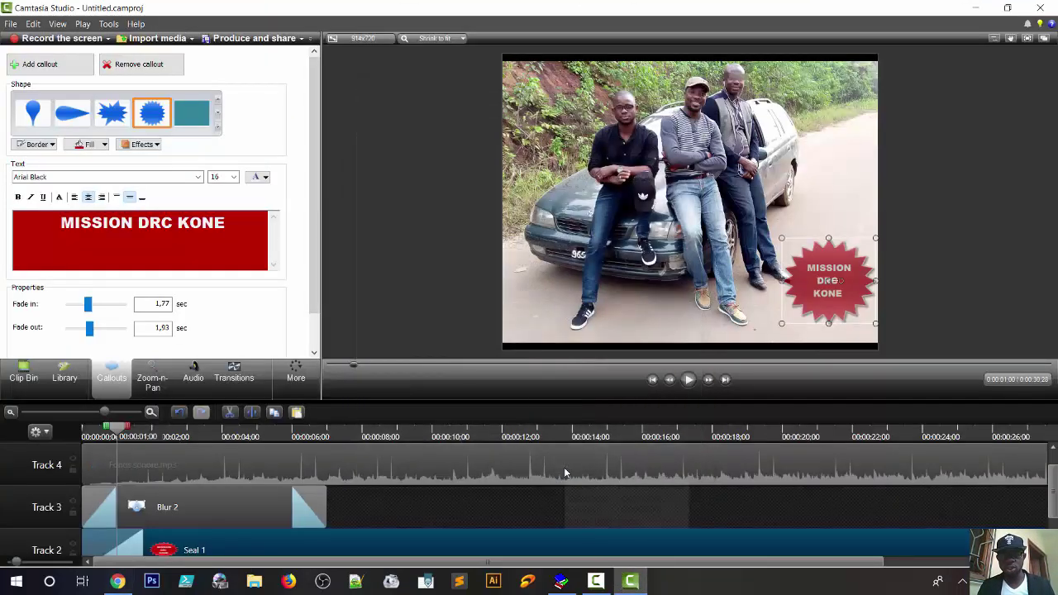
# - Switch to Chrome and play the produced slideshow video to check the result
pyautogui.click(117, 581)
pyautogui.click(535, 233)
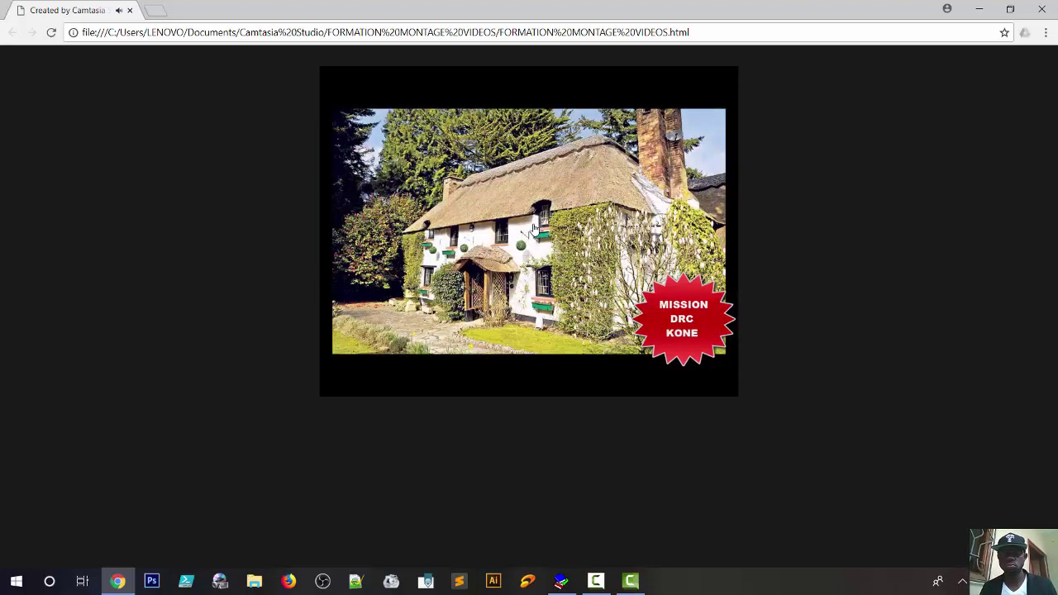
pyautogui.moveTo(590, 325)
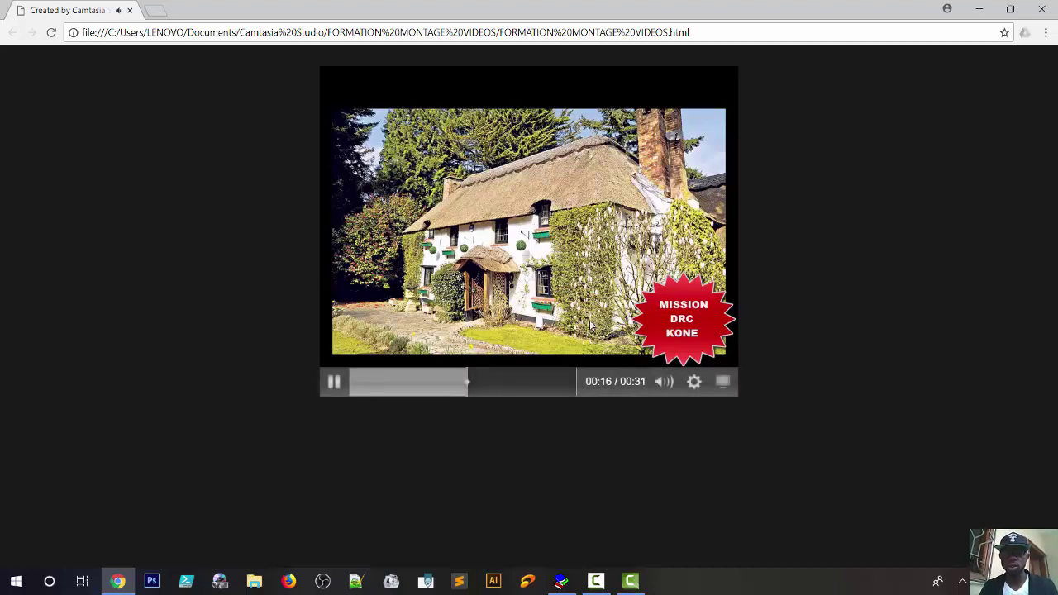